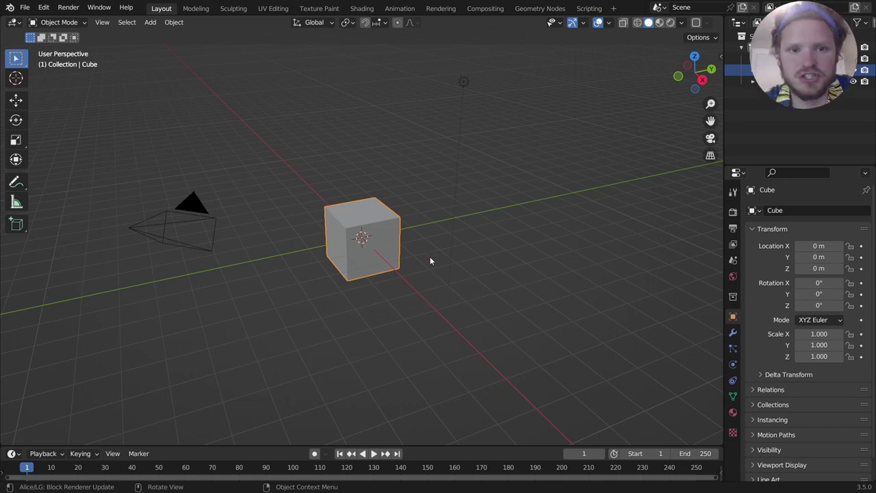
# Step: Delete all of the scene's default objects
pyautogui.press('a')
pyautogui.press('x')
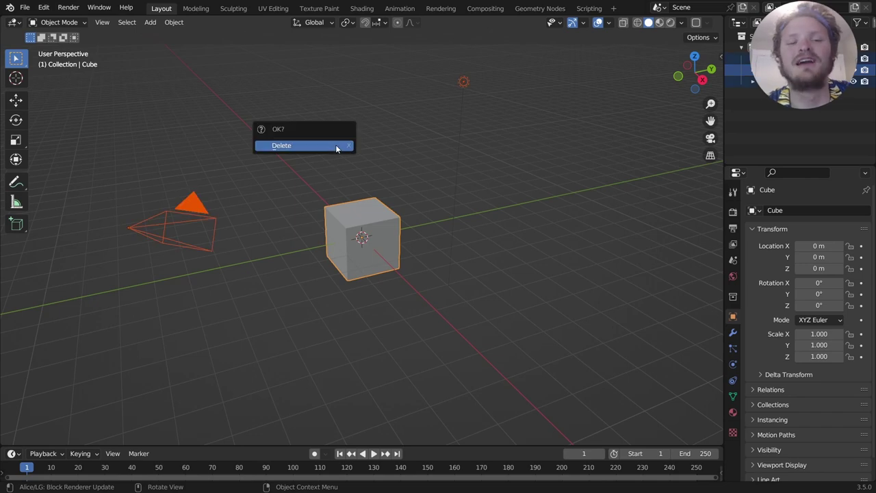
pyautogui.click(335, 145)
# Step: Add a mesh plane at the world origin
pyautogui.hotkey('shift', 'a')
pyautogui.moveTo(310, 27)
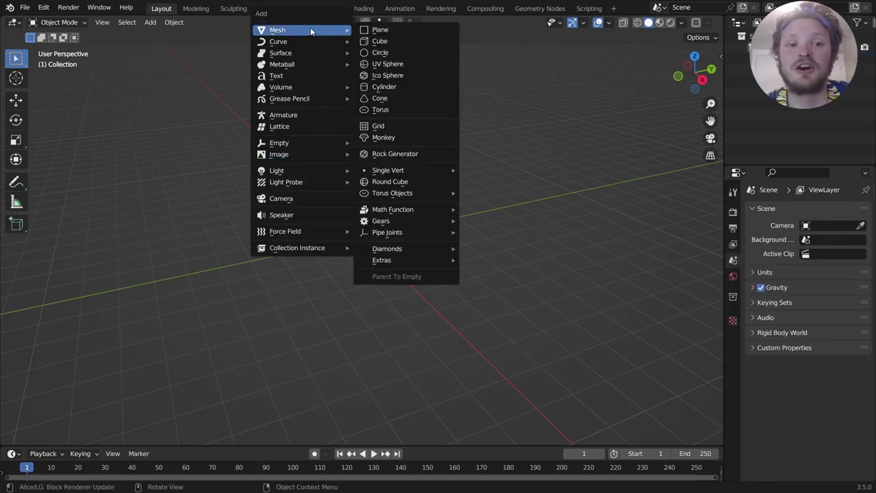
pyautogui.click(414, 22)
pyautogui.scroll(8, 416, 215)
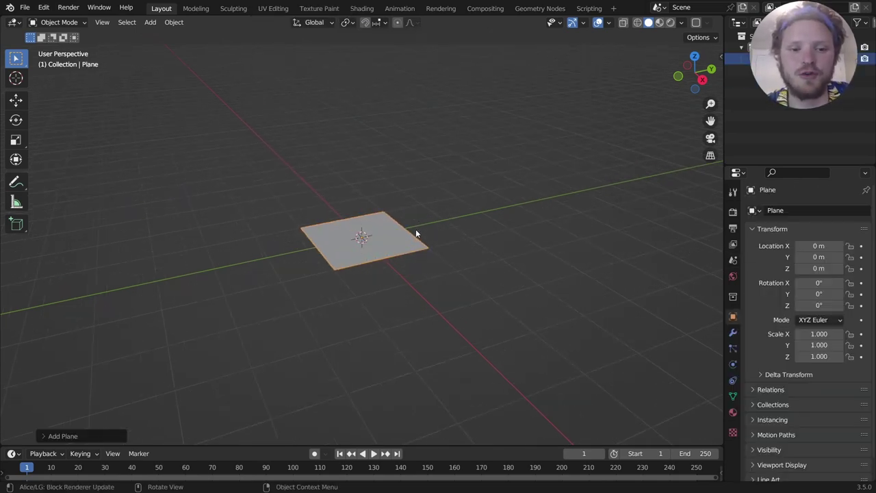
# Step: Try a vertex bevel about 0.35 m wide on the plane's corners in Edit Mode, and undo it
pyautogui.press('Tab')
pyautogui.hotkey('ctrl', 'b')
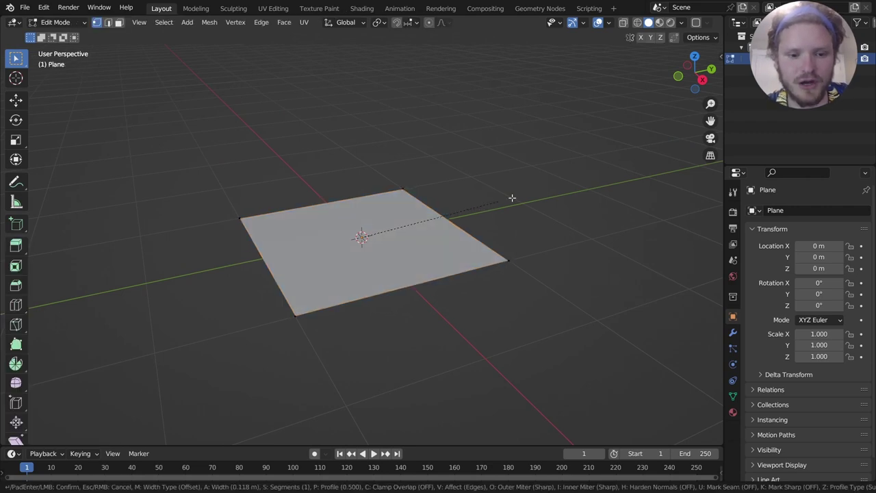
pyautogui.scroll(8, 522, 195)
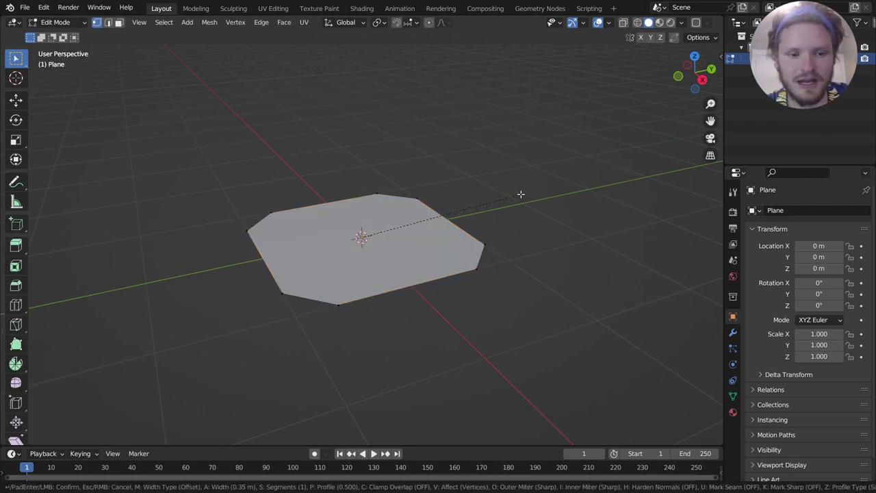
pyautogui.click(521, 195)
pyautogui.moveTo(429, 220)
pyautogui.mouseDown(button='middle')
pyautogui.moveTo(397, 231)
pyautogui.moveTo(430, 231)
pyautogui.mouseUp(button='middle')
pyautogui.hotkey('ctrl', 'z')
pyautogui.press('Tab')
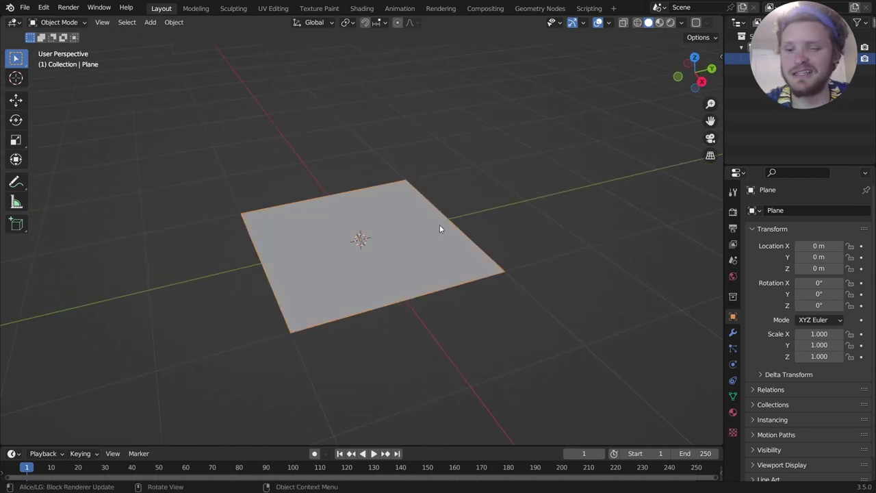
# Step: Add a particle system to the plane and briefly preview its emission in the animation
pyautogui.click(733, 332)
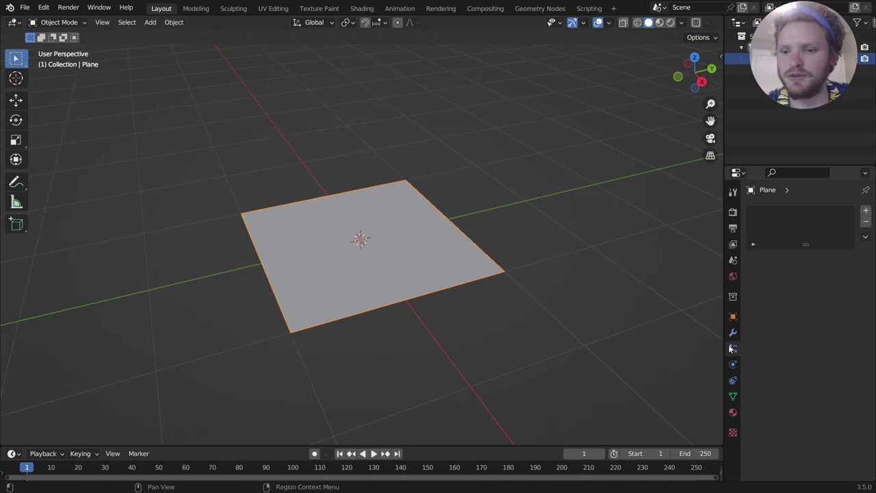
pyautogui.click(866, 210)
pyautogui.press('space')
pyautogui.press('Escape')
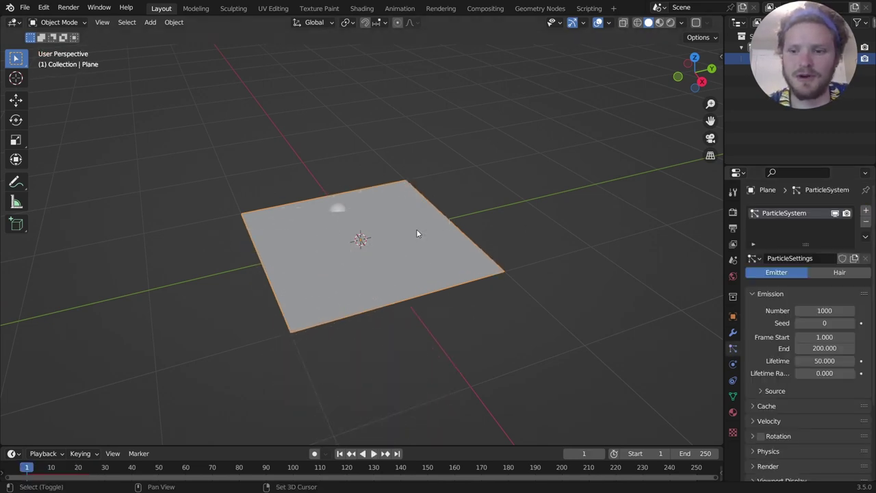
# Step: Switch the particle system to Hair and shorten the hair length to 0.05 m
pyautogui.click(840, 271)
pyautogui.press('space')
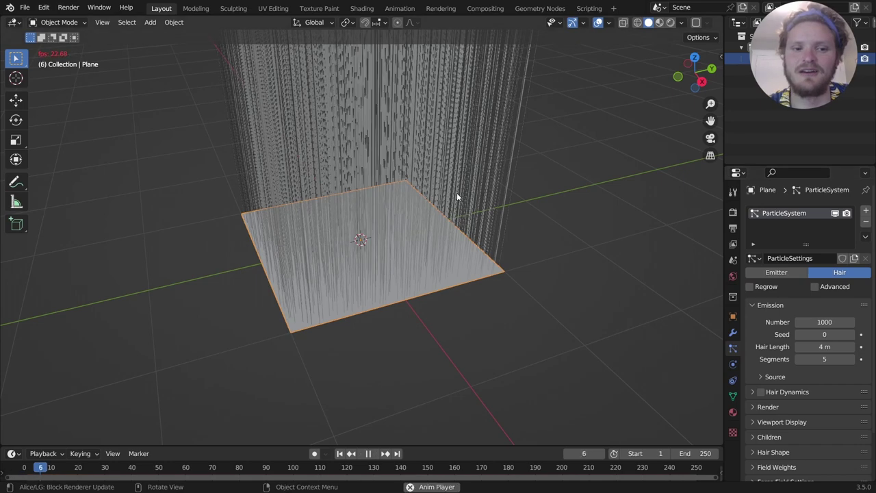
pyautogui.press('Escape')
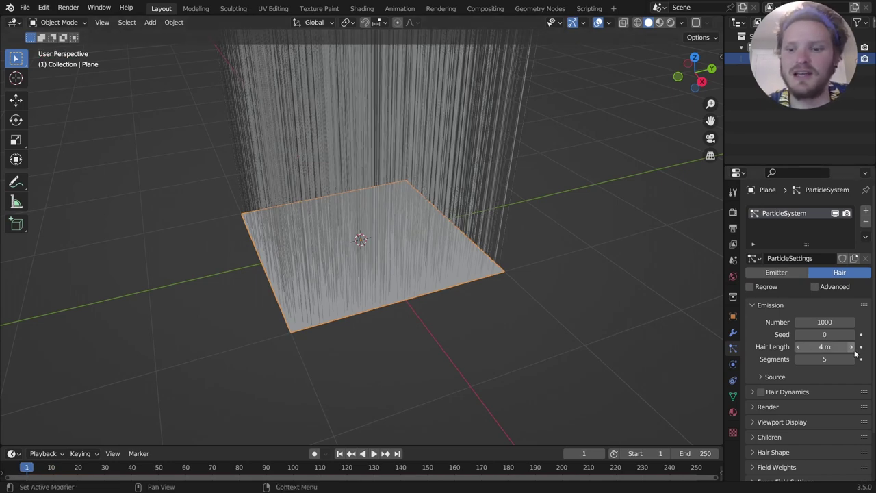
pyautogui.moveTo(824, 346); pyautogui.dragTo(736, 347)
pyautogui.moveTo(472, 225); pyautogui.dragTo(360, 233, button='middle')
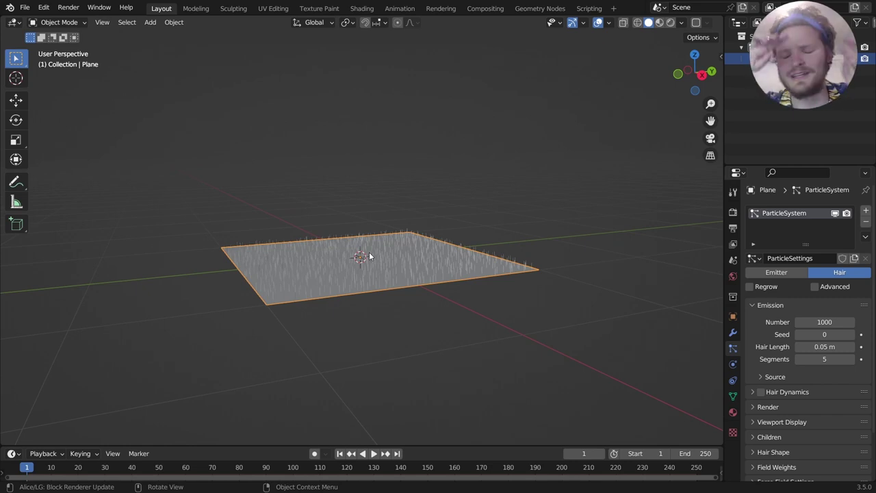
pyautogui.scroll(2, 320, 241)
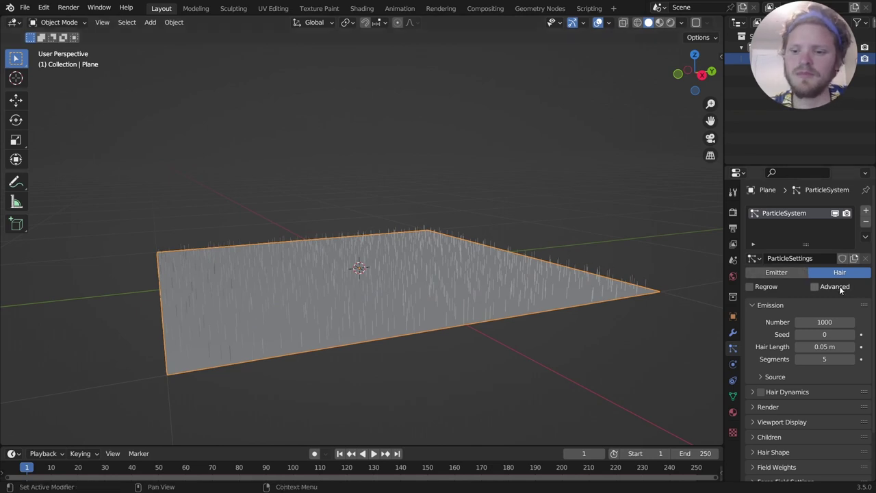
# Step: Give the hair Interpolated children with a display amount of 100, keeping the emission number at 1000
pyautogui.moveTo(836, 321); pyautogui.dragTo(862, 321)
pyautogui.hotkey('ctrl', 'z')
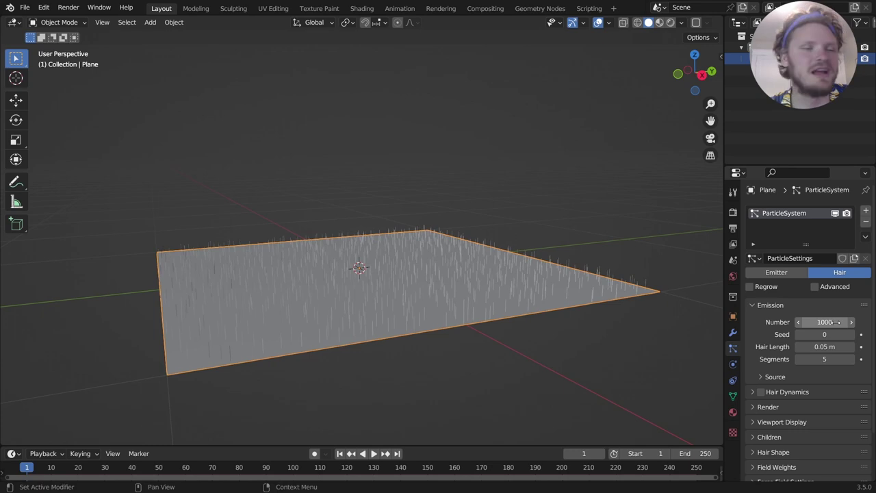
pyautogui.scroll(-2, 808, 359)
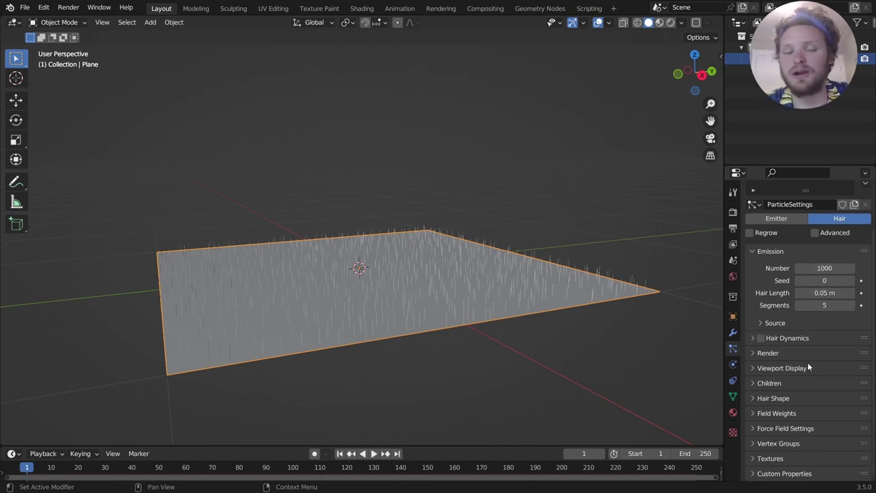
pyautogui.click(769, 383)
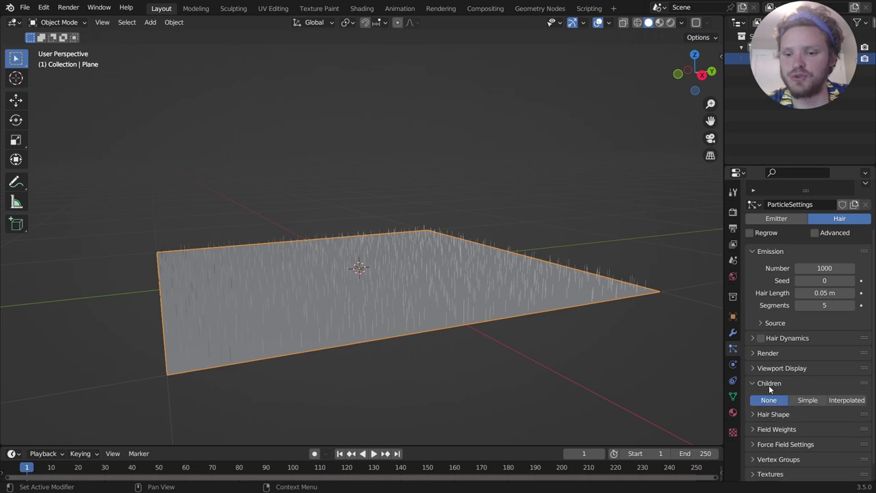
pyautogui.click(855, 402)
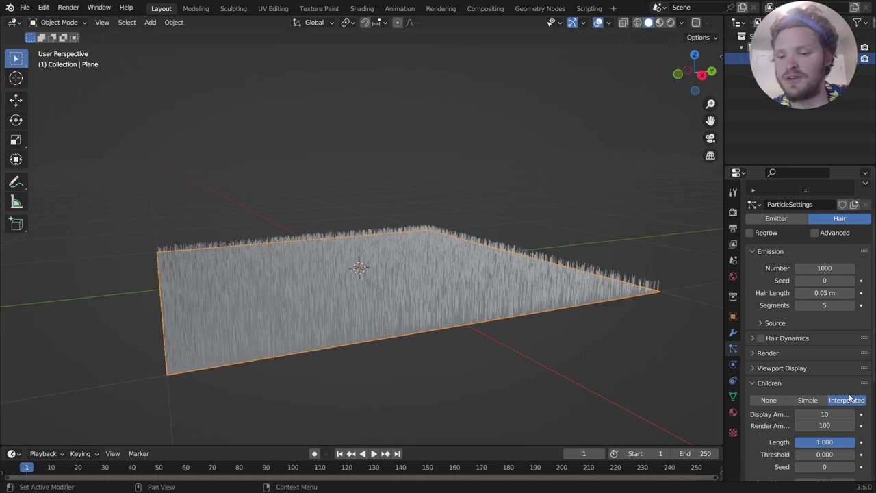
pyautogui.click(835, 415)
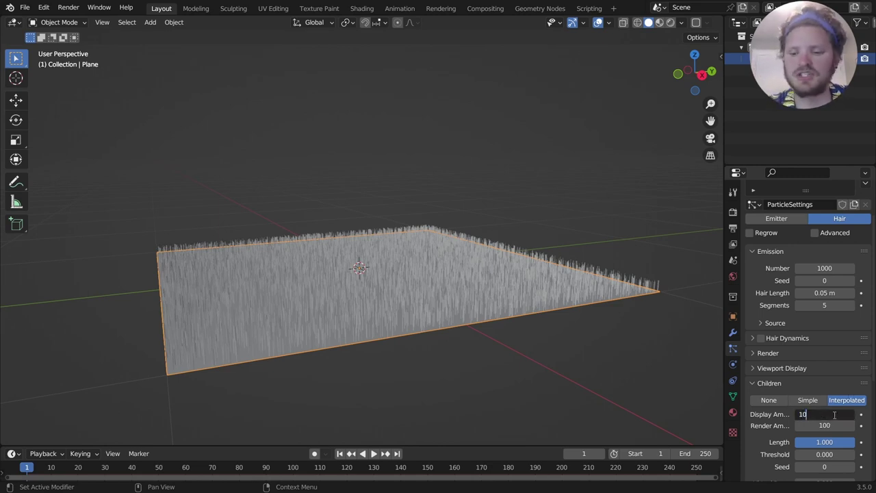
pyautogui.write('0')
pyautogui.press('Return')
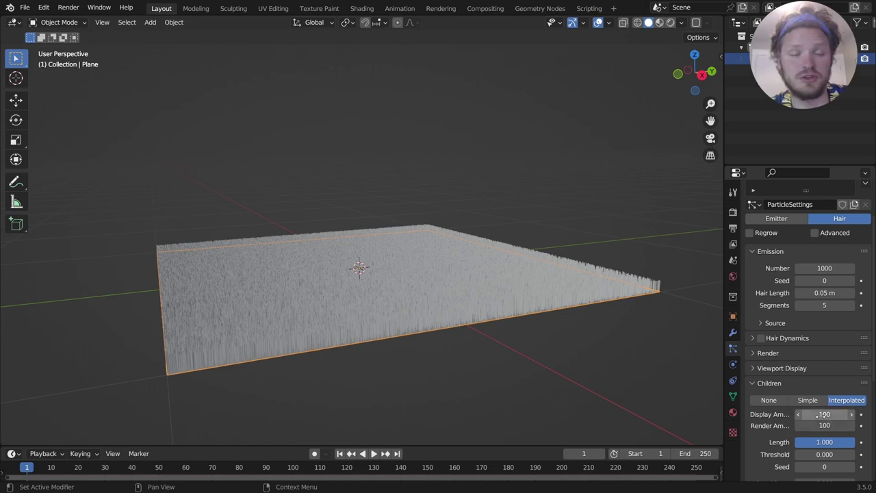
# Step: Try a children display amount of 50, and return it to 100
pyautogui.click(822, 416)
pyautogui.write('50')
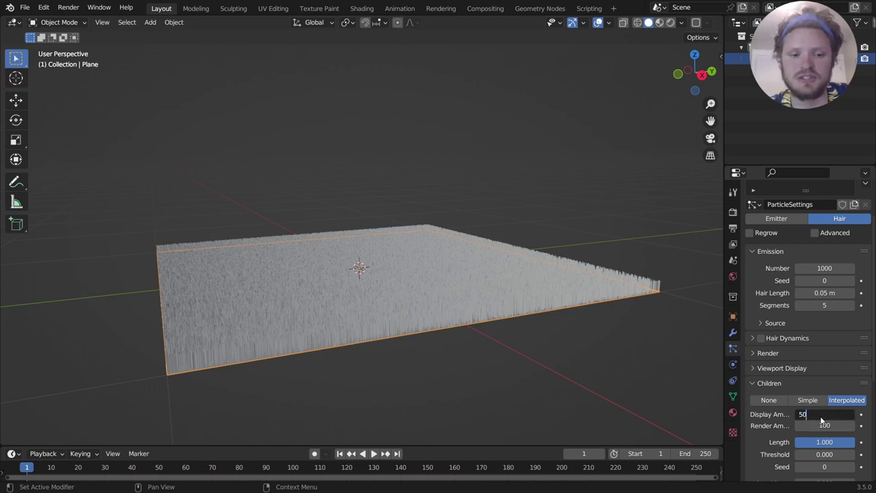
pyautogui.press('Return')
pyautogui.click(821, 416)
pyautogui.write('10')
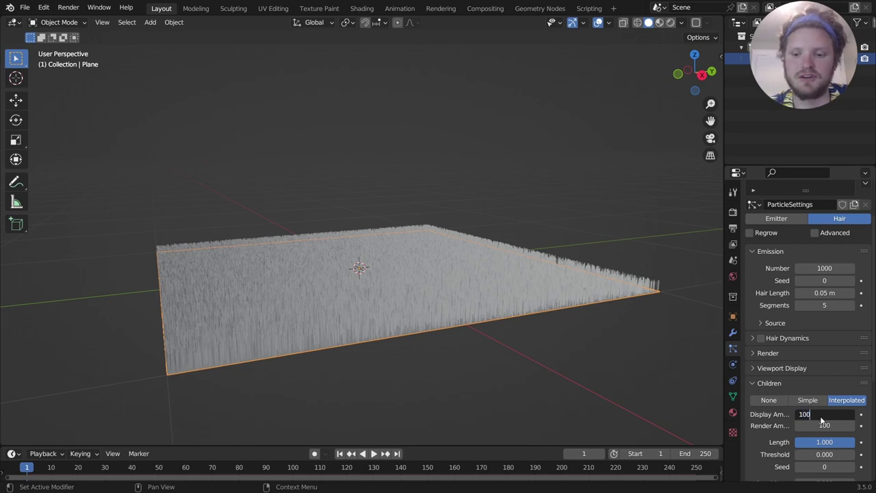
pyautogui.write('0')
pyautogui.press('Return')
# Step: Switch the viewport to Rendered shading and add a point light to the scene
pyautogui.moveTo(415, 244); pyautogui.dragTo(427, 227, button='middle')
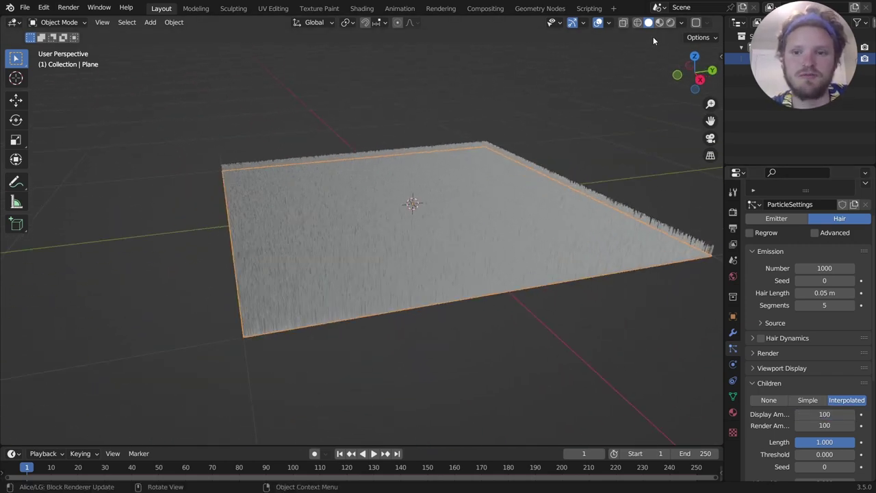
pyautogui.click(670, 22)
pyautogui.hotkey('shift', 'a')
pyautogui.moveTo(254, 354)
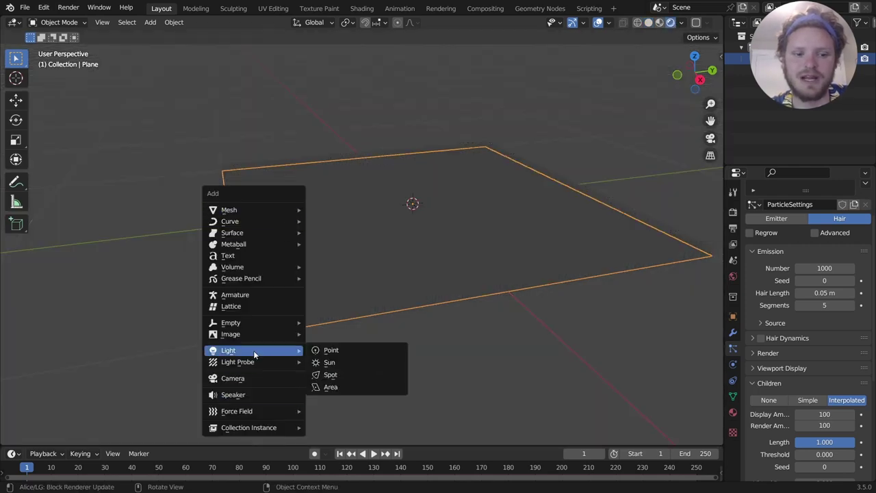
pyautogui.click(331, 350)
# Step: Raise the point light about 0.4 m along Z and move it in negative Y beyond the plane's edge
pyautogui.press('g')
pyautogui.press('z')
pyautogui.click(389, 196)
pyautogui.press('g')
pyautogui.press('y')
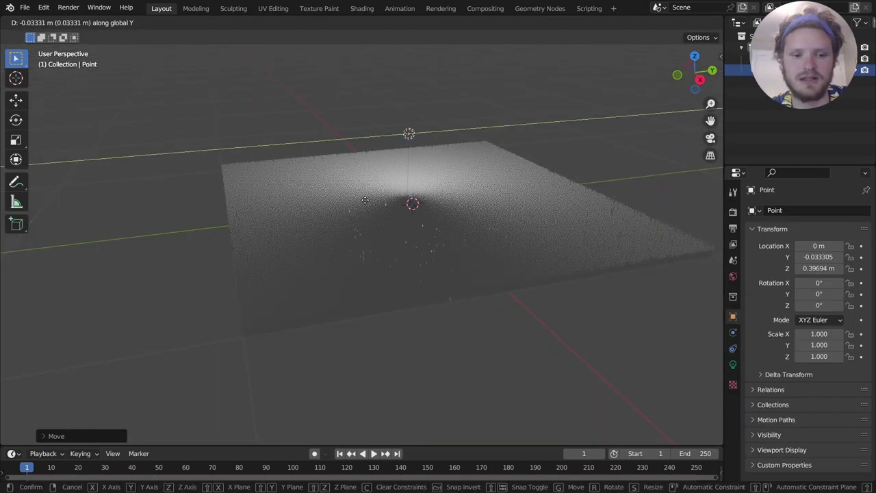
pyautogui.click(575, 236)
# Step: Set the render engine to Cycles with GPU Compute as the device, and inspect the rendered hair
pyautogui.click(733, 212)
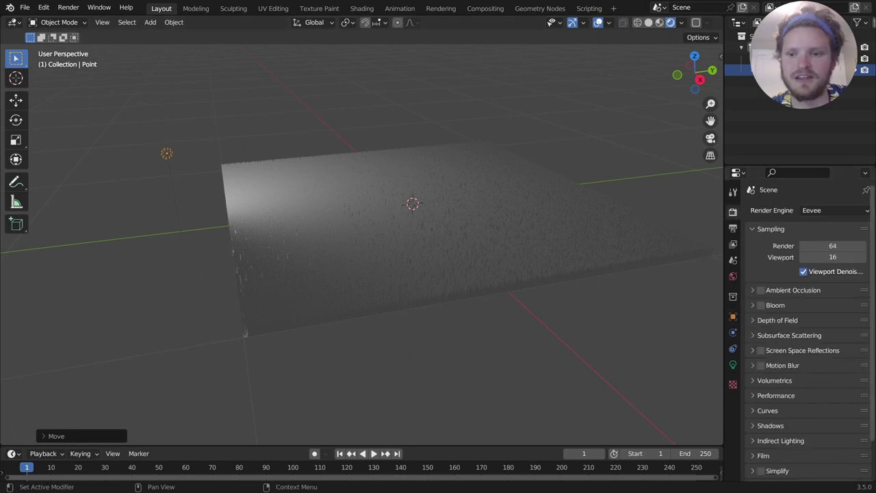
pyautogui.click(830, 211)
pyautogui.click(827, 248)
pyautogui.click(830, 239)
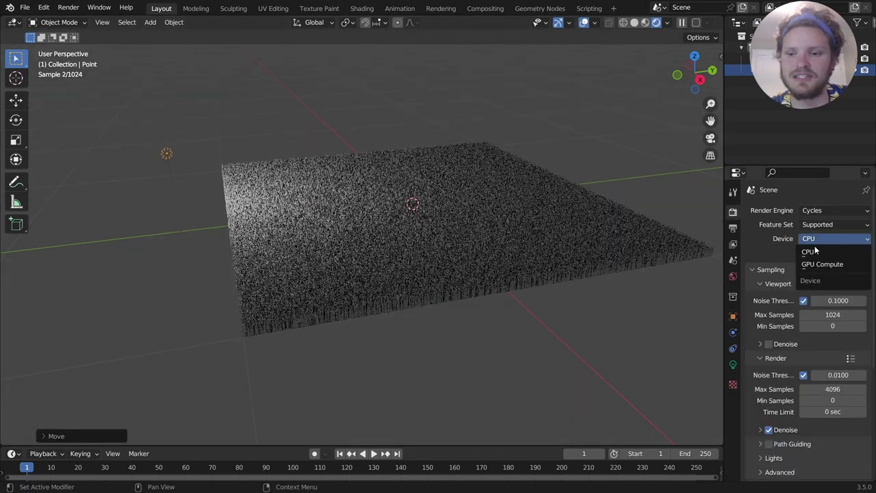
pyautogui.click(816, 261)
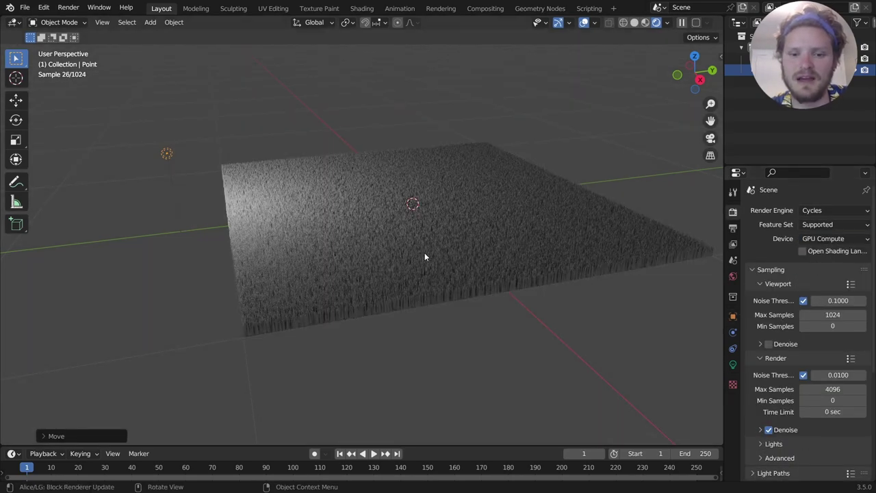
pyautogui.moveTo(425, 254); pyautogui.dragTo(471, 255, button='middle')
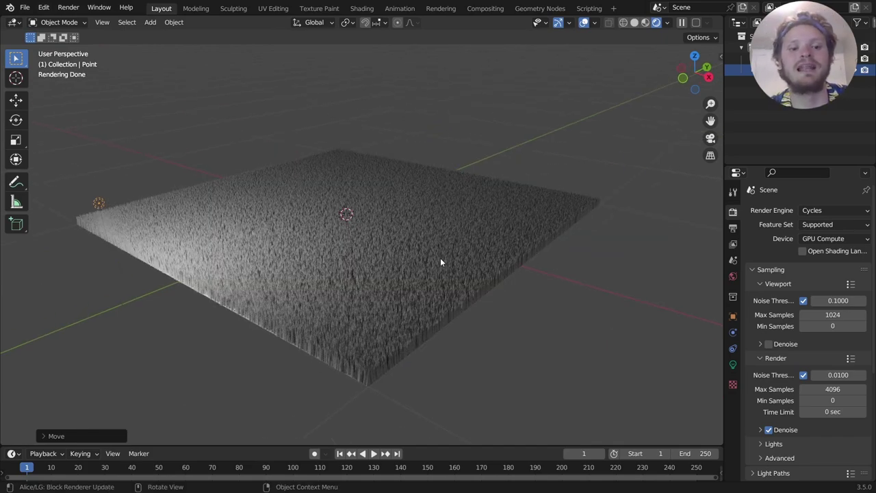
pyautogui.scroll(1, 440, 262)
# Step: Set the Uniform roughness of the plane's hair children to 0.03
pyautogui.click(442, 261)
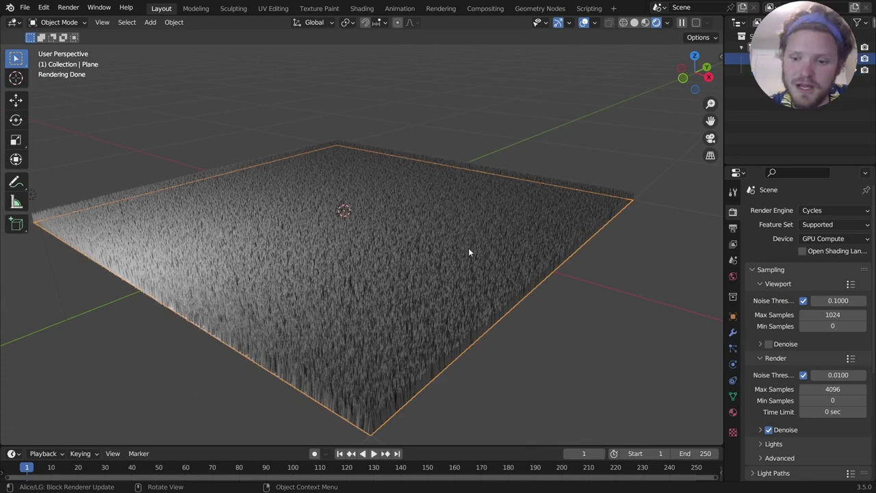
pyautogui.click(733, 348)
pyautogui.scroll(-4, 854, 235)
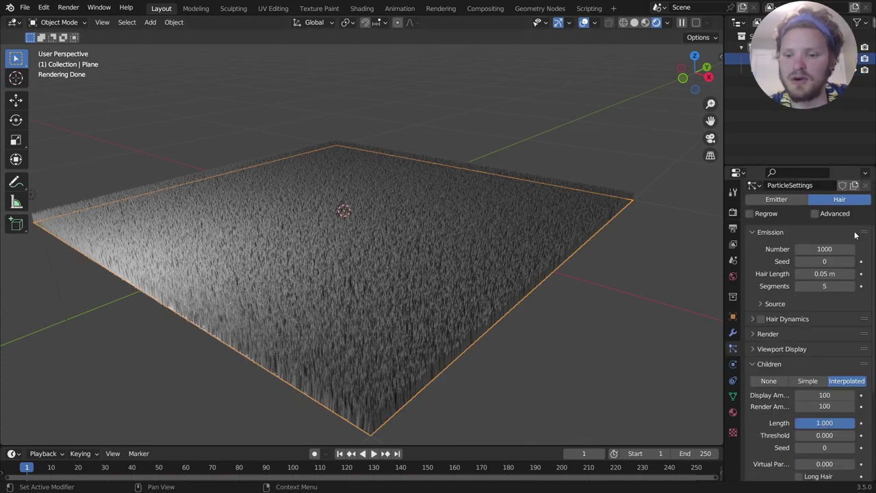
pyautogui.scroll(-5, 795, 357)
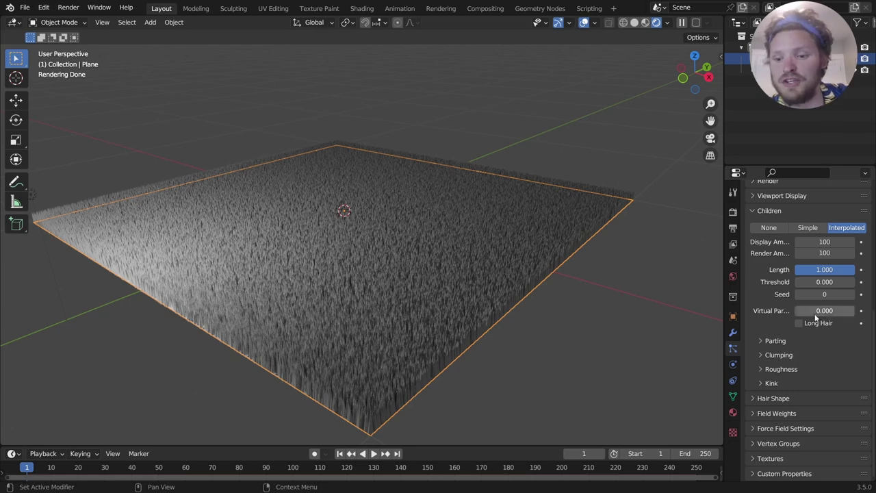
pyautogui.click(786, 371)
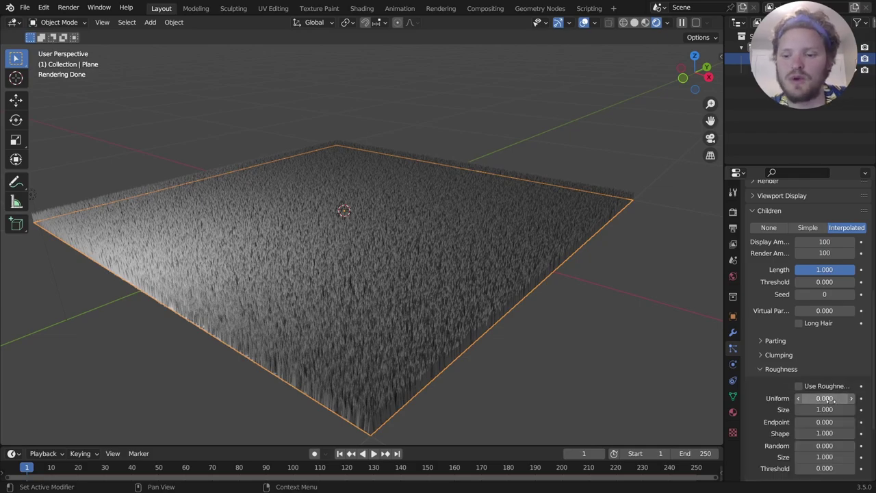
pyautogui.moveTo(832, 401); pyautogui.dragTo(856, 401)
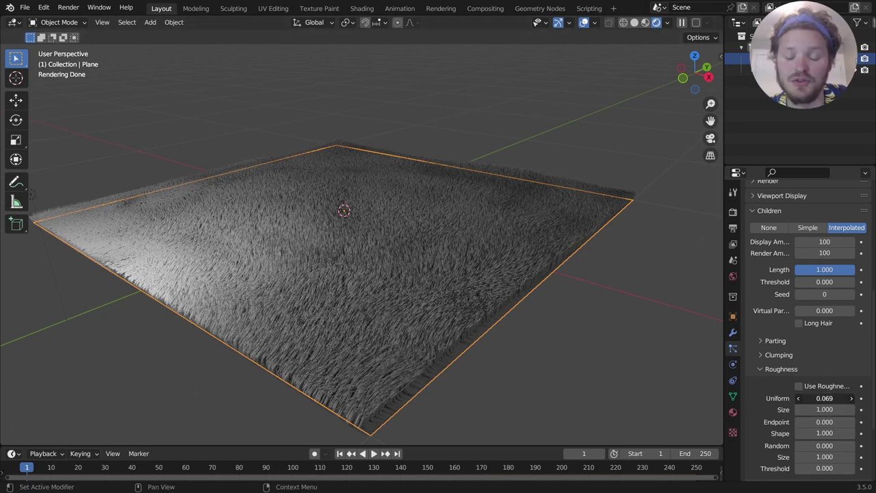
pyautogui.click(831, 403)
pyautogui.write('.03')
pyautogui.press('Return')
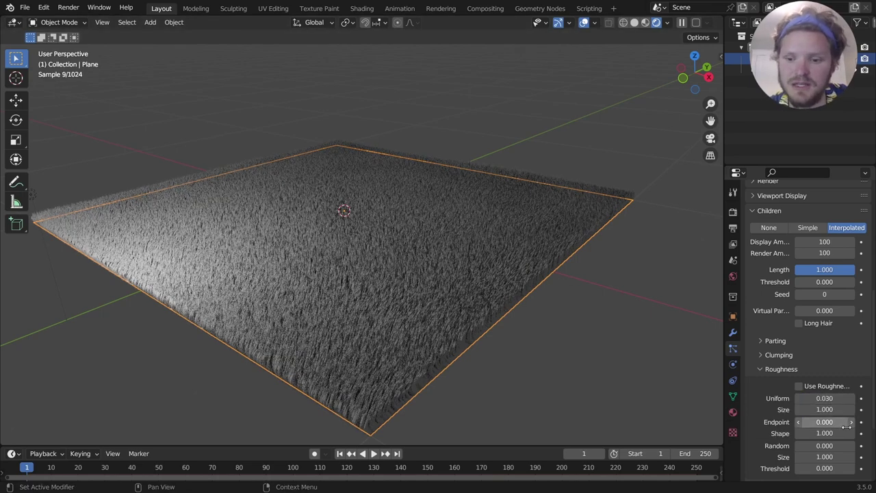
# Step: Try a Uniform roughness size of 3 for the hair children, and set it to 0.3 instead
pyautogui.click(825, 409)
pyautogui.write('3')
pyautogui.press('Return')
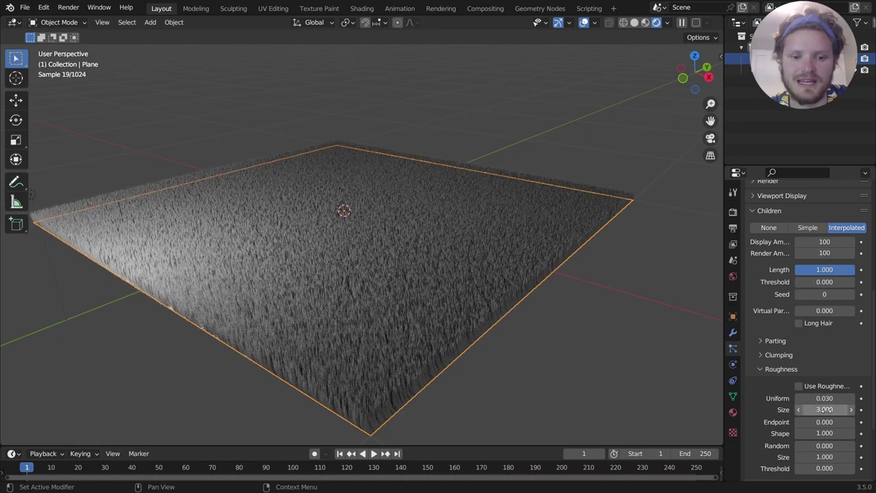
pyautogui.click(826, 409)
pyautogui.write('0.3')
pyautogui.press('Return')
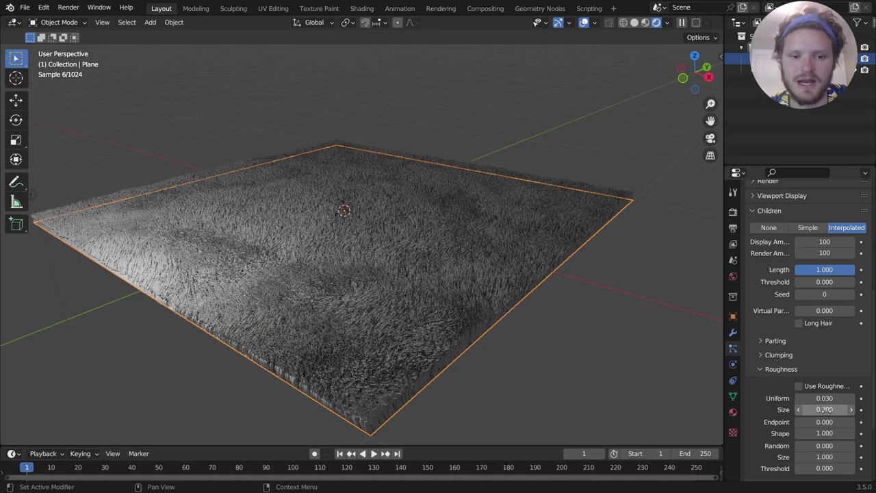
# Step: Set the Uniform roughness size of the plane's hair children to 0.5, and inspect the rendered hair
pyautogui.click(826, 410)
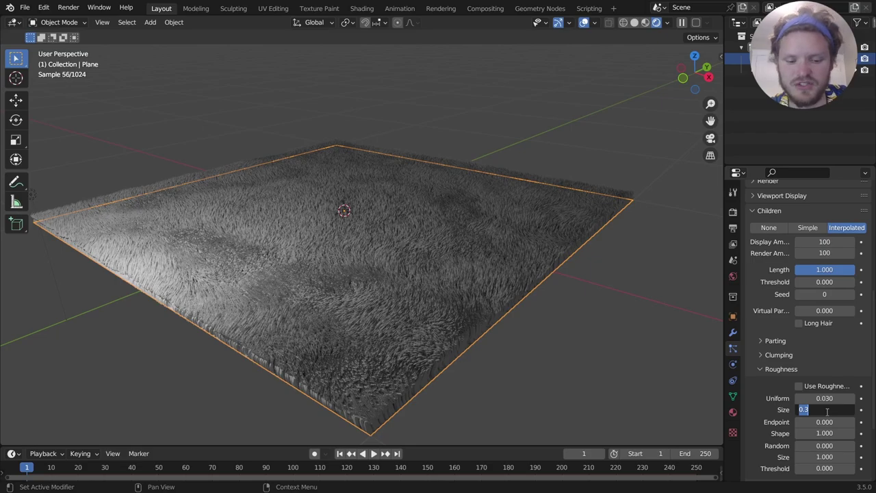
pyautogui.write('0.5')
pyautogui.press('Return')
pyautogui.moveTo(534, 258); pyautogui.dragTo(445, 279, button='middle')
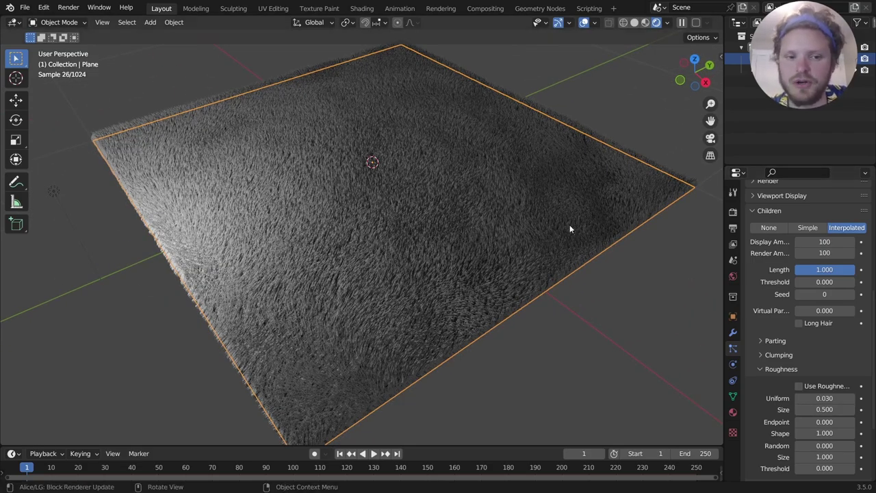
pyautogui.moveTo(569, 229); pyautogui.dragTo(458, 234, button='middle')
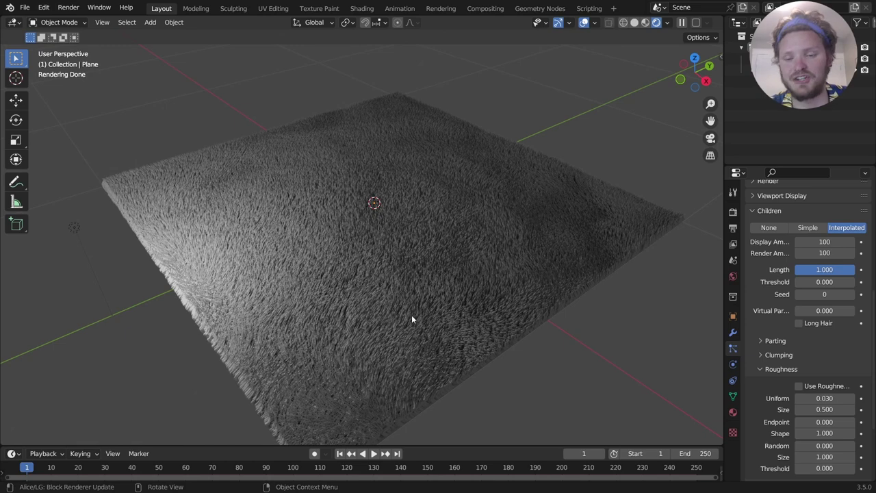
# Step: Try a Clump of 0.761 for the hair children, inspecting the clumped hair up close, and undo it
pyautogui.click(779, 371)
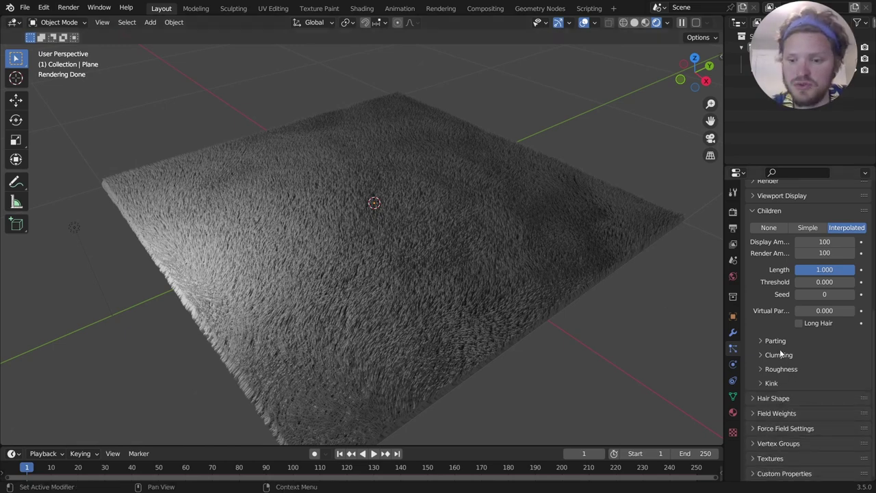
pyautogui.click(779, 355)
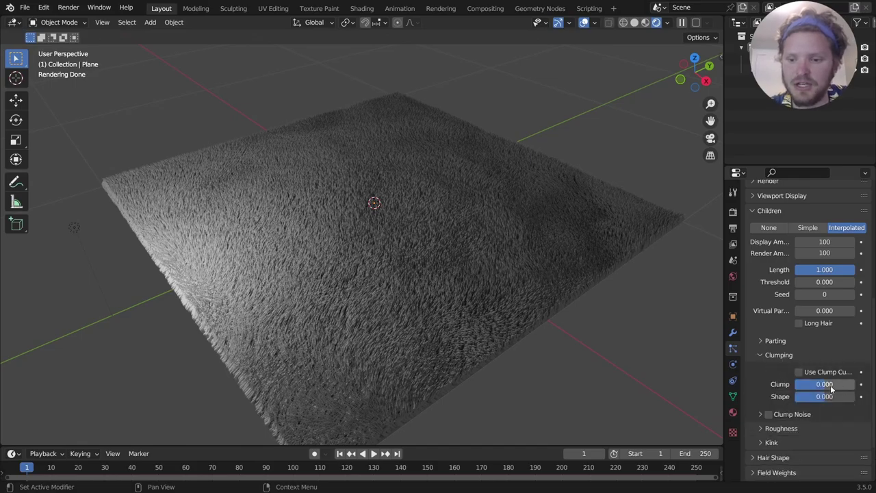
pyautogui.moveTo(832, 388); pyautogui.dragTo(866, 388)
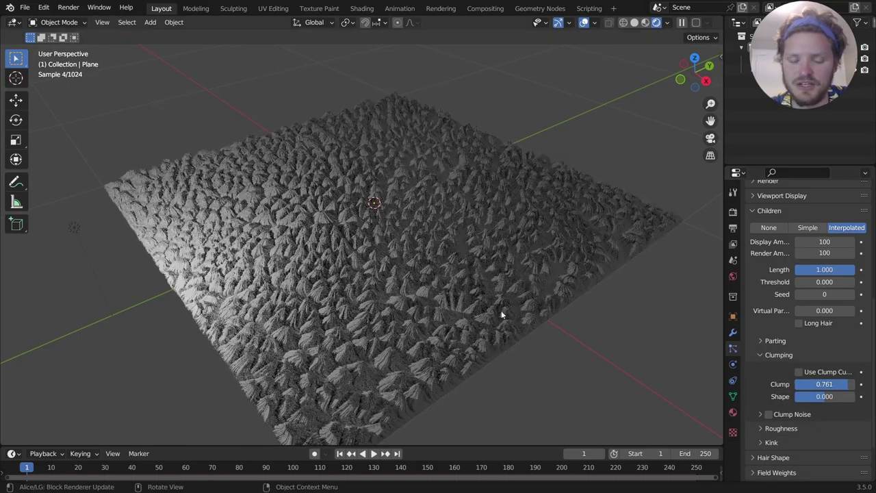
pyautogui.scroll(6, 419, 268)
pyautogui.moveTo(430, 288); pyautogui.dragTo(474, 301, button='middle')
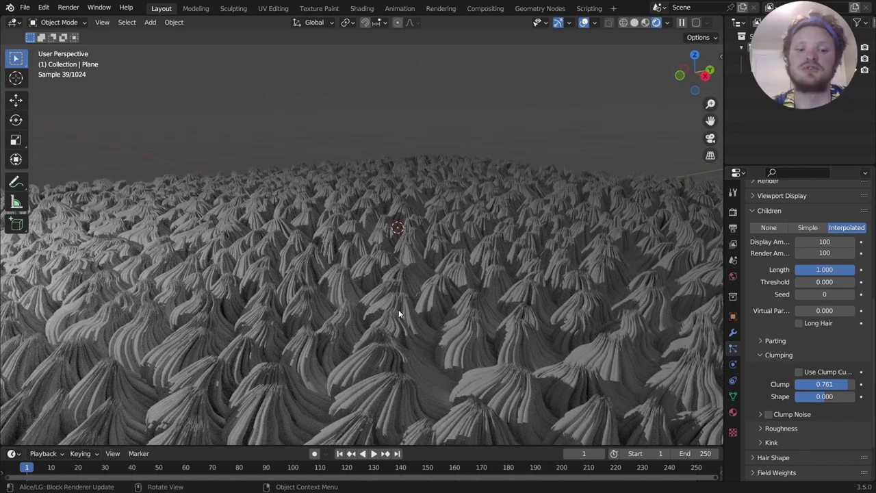
pyautogui.scroll(-5, 390, 304)
pyautogui.moveTo(376, 271); pyautogui.dragTo(406, 283, button='middle')
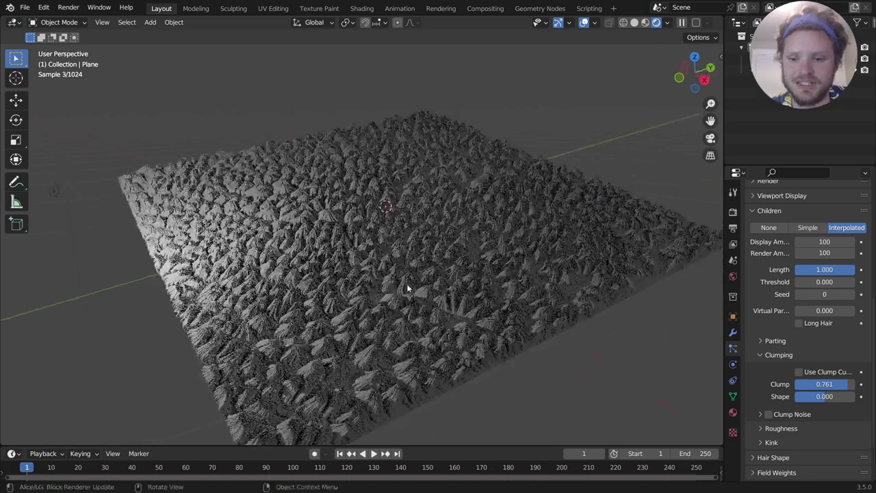
pyautogui.hotkey('ctrl', 'z')
# Step: Try a Clump of 0.135 for the hair children, and reset it to 0
pyautogui.moveTo(835, 385); pyautogui.dragTo(833, 385)
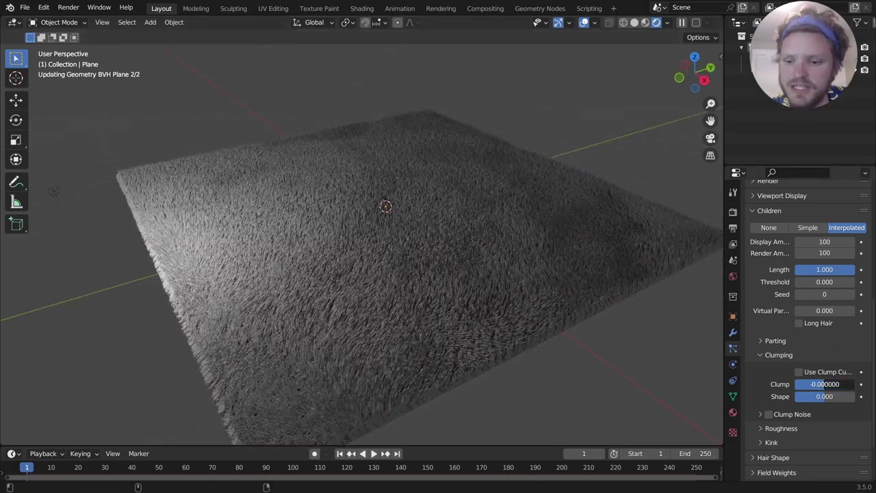
pyautogui.write('0.135')
pyautogui.press('Return')
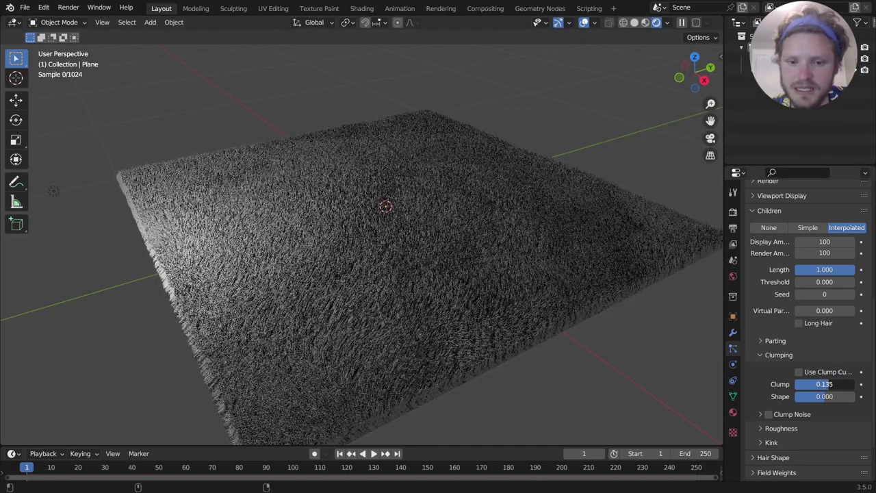
pyautogui.scroll(2, 379, 287)
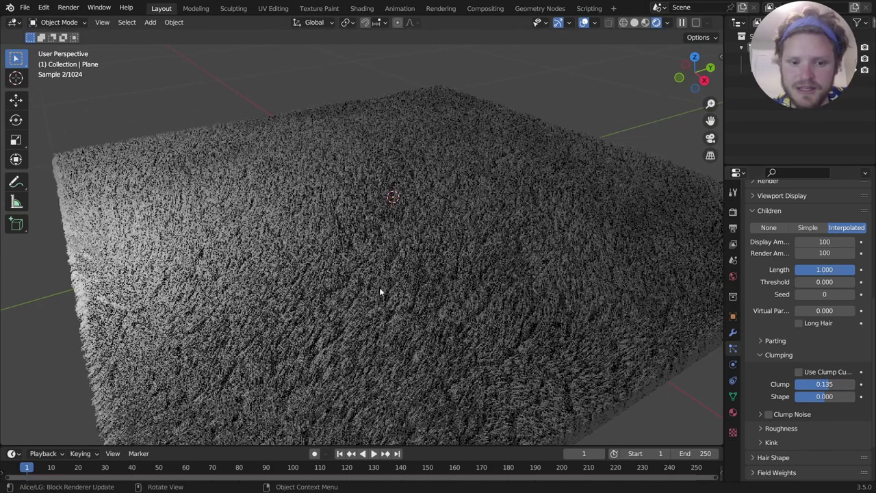
pyautogui.click(819, 385)
pyautogui.write('0')
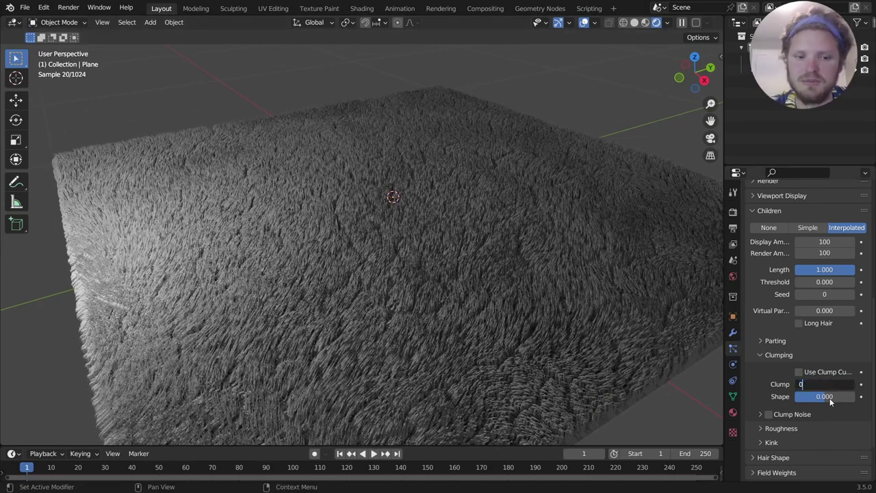
pyautogui.press('Return')
# Step: Set the Clump of the hair children to 0.12, and inspect the whole plane
pyautogui.click(831, 387)
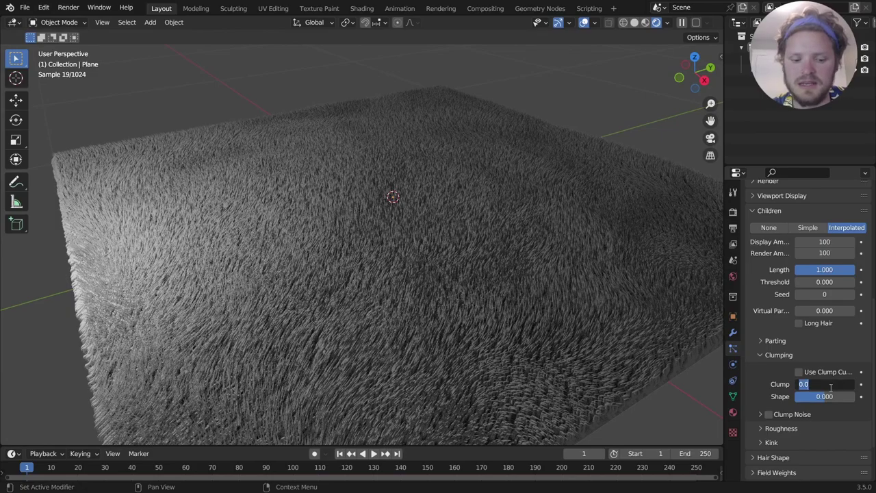
pyautogui.write('0.12')
pyautogui.press('Return')
pyautogui.moveTo(416, 259); pyautogui.dragTo(491, 254, button='middle')
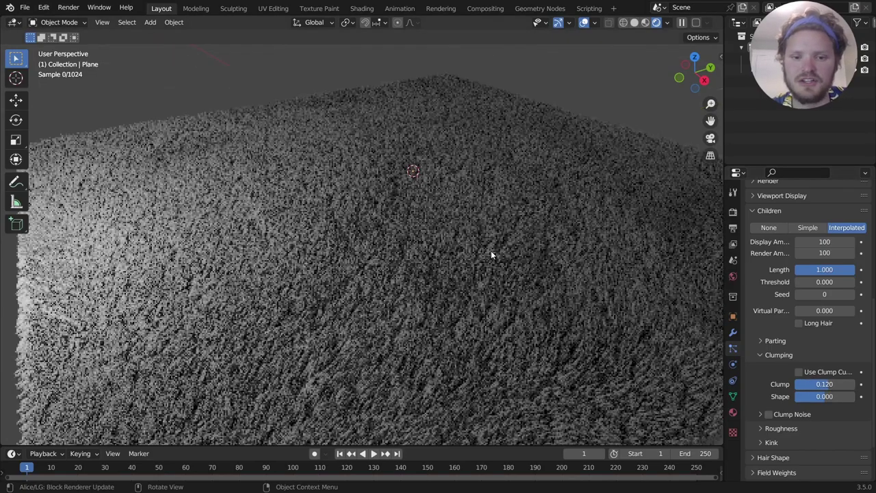
pyautogui.scroll(-5, 438, 238)
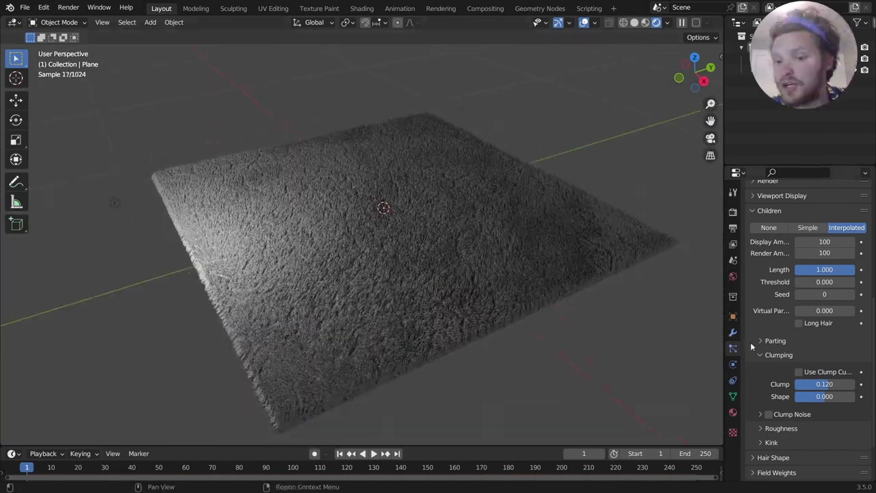
# Step: Try the Curl kink type on the hair children, and set it back to Nothing
pyautogui.click(770, 442)
pyautogui.scroll(-3, 803, 415)
pyautogui.click(828, 377)
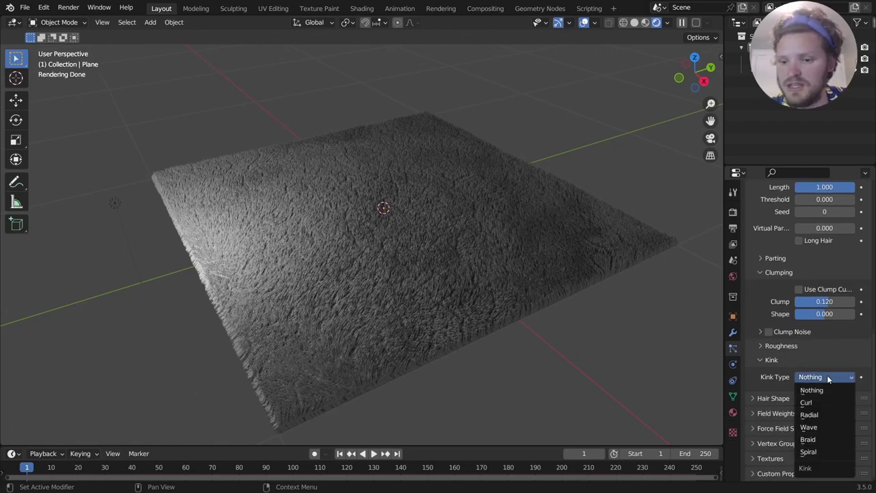
pyautogui.click(820, 403)
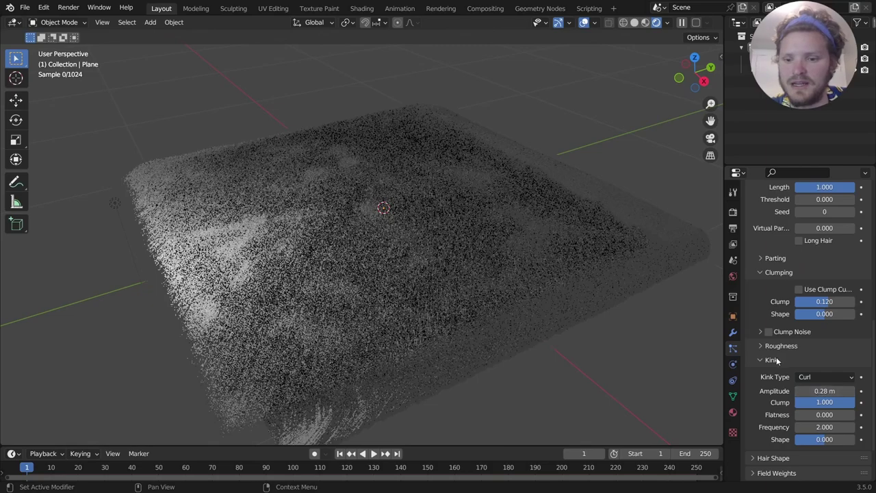
pyautogui.click(820, 377)
pyautogui.click(822, 389)
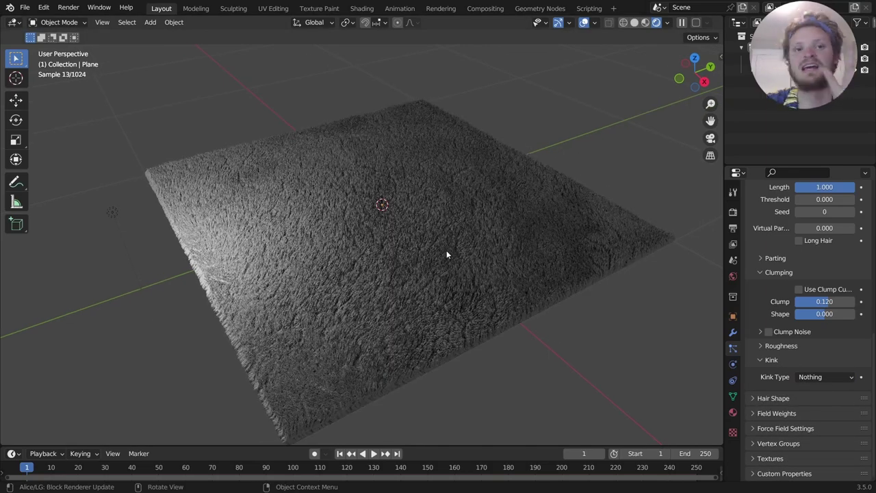
# Step: In the Shading workspace with rendered viewport shading, select the plane and give it a new material
pyautogui.click(361, 9)
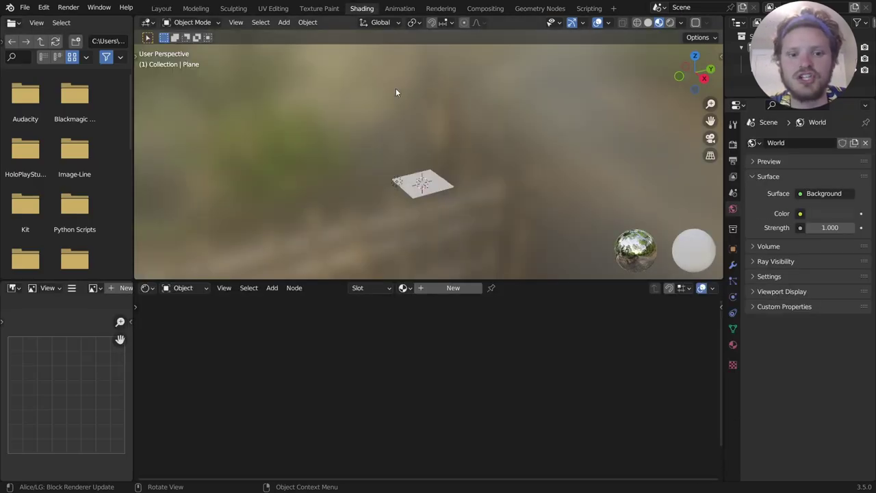
pyautogui.click(670, 22)
pyautogui.scroll(3, 485, 167)
pyautogui.keyDown('shift'); pyautogui.moveTo(445, 240); pyautogui.dragTo(467, 174, button='middle'); pyautogui.keyUp('shift')
pyautogui.click(437, 239)
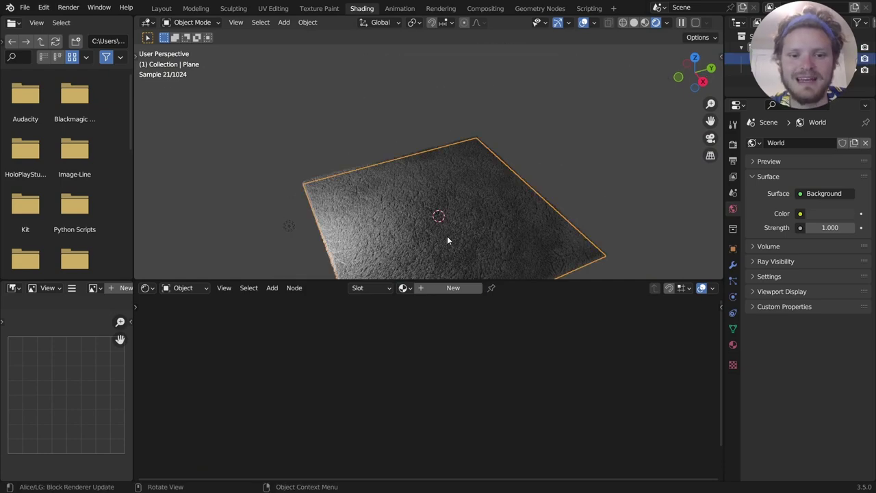
pyautogui.keyDown('shift'); pyautogui.moveTo(447, 236); pyautogui.dragTo(442, 214, button='middle'); pyautogui.keyUp('shift')
pyautogui.click(449, 287)
pyautogui.scroll(3, 438, 320)
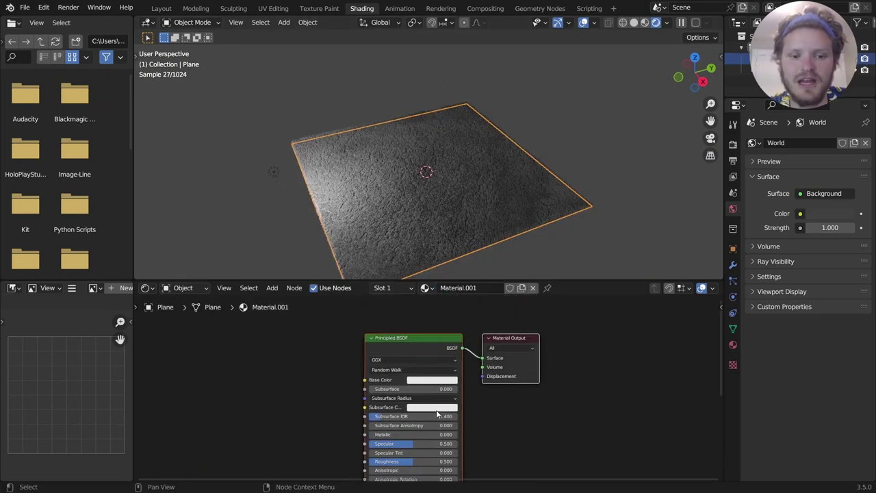
# Step: Try changing the base color of the plane's material, viewing the plane from above and below
pyautogui.click(430, 377)
pyautogui.moveTo(450, 271); pyautogui.dragTo(489, 236)
pyautogui.hotkey('ctrl', 'z')
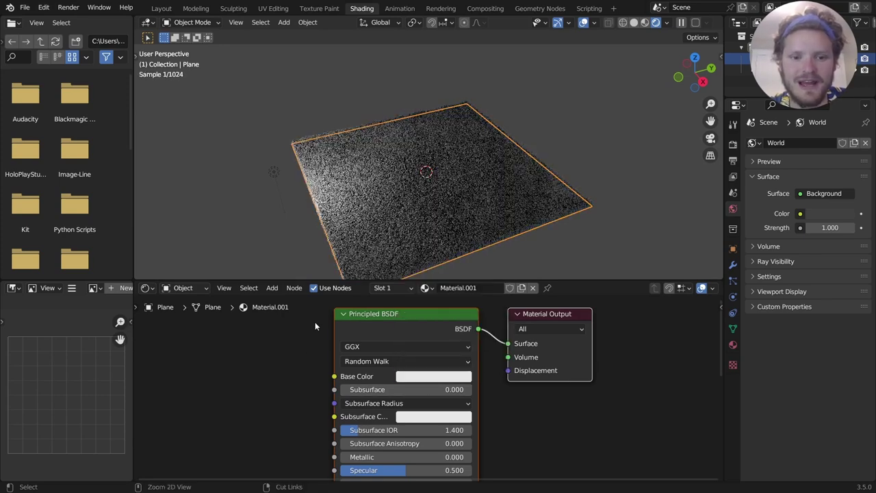
pyautogui.moveTo(412, 230); pyautogui.dragTo(425, 90, button='middle')
pyautogui.click(434, 386)
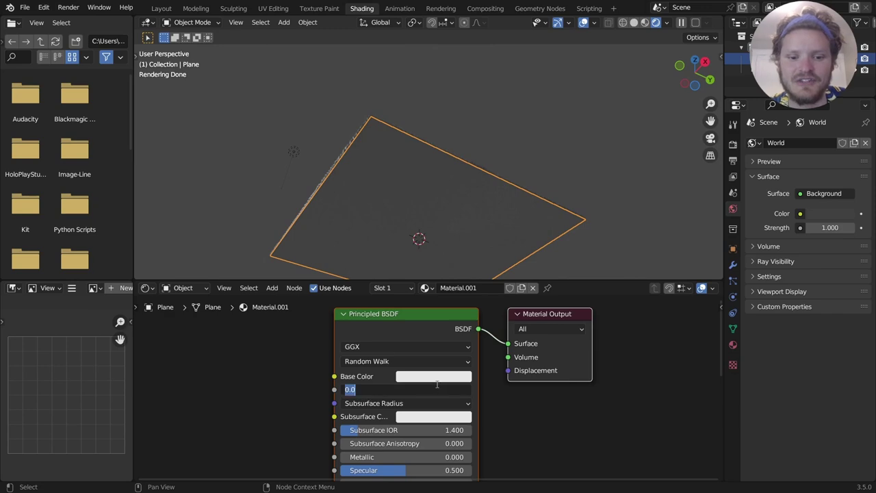
pyautogui.click(433, 381)
pyautogui.click(431, 379)
pyautogui.moveTo(457, 264); pyautogui.dragTo(451, 293)
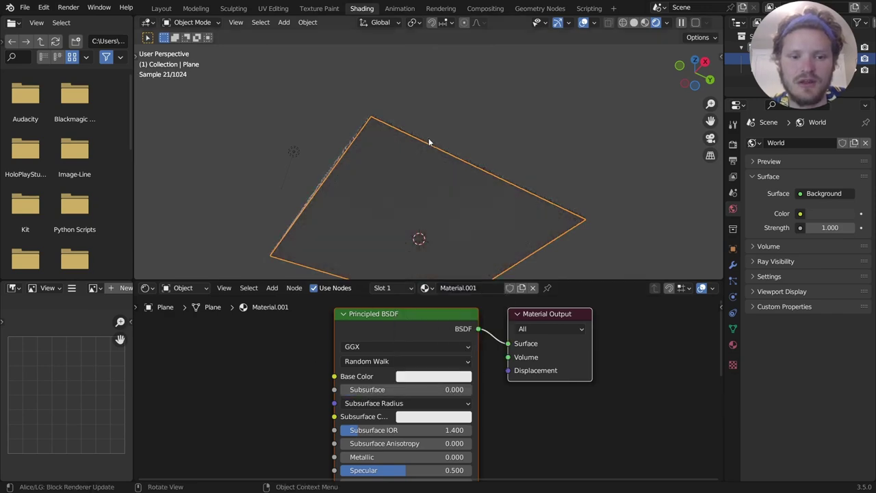
pyautogui.moveTo(430, 143); pyautogui.dragTo(404, 264, button='middle')
# Step: Add a Checker Texture node in front of the Principled BSDF node in the plane's material
pyautogui.scroll(-2, 405, 265)
pyautogui.moveTo(262, 373); pyautogui.dragTo(333, 434, button='middle')
pyautogui.hotkey('shift', 'a')
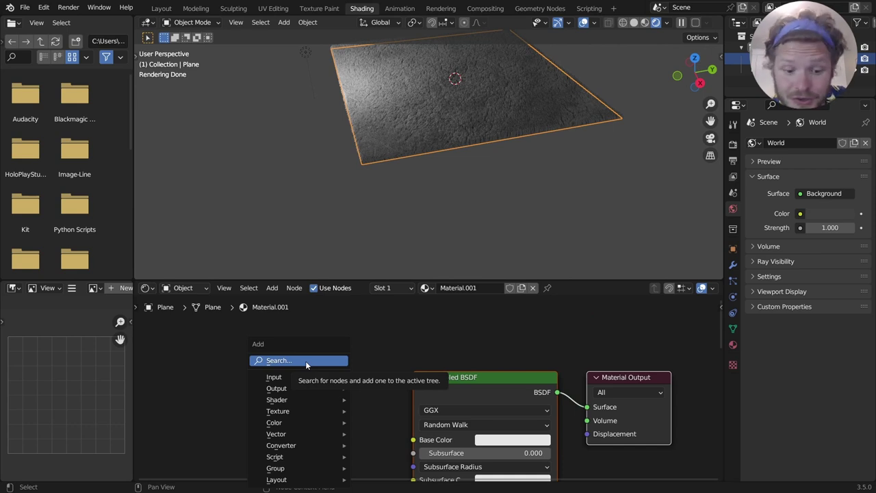
pyautogui.click(305, 360)
pyautogui.write('cheec')
pyautogui.press('BackSpace')
pyautogui.press('BackSpace')
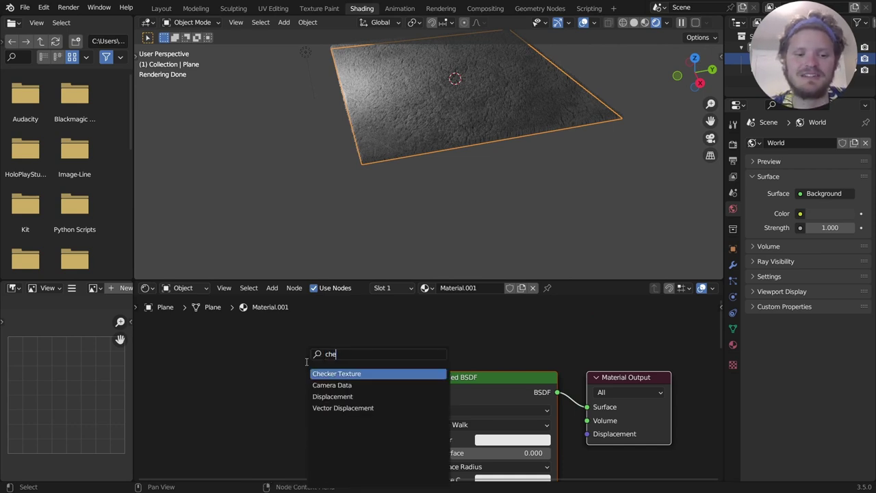
pyautogui.press('Return')
pyautogui.click(279, 392)
pyautogui.moveTo(278, 393); pyautogui.dragTo(270, 350, button='middle')
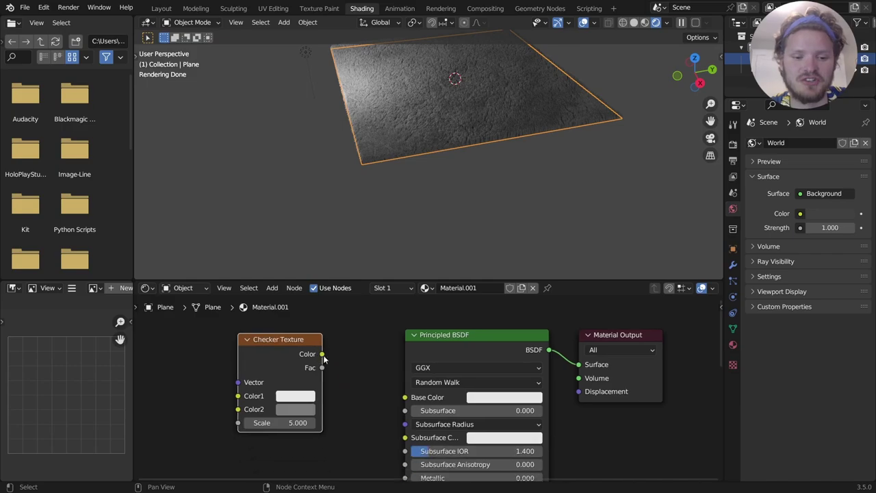
# Step: Try the Checker Texture's Color output as the Principled BSDF's Base Color, and delete the texture node
pyautogui.moveTo(321, 353); pyautogui.dragTo(404, 397)
pyautogui.moveTo(400, 254); pyautogui.dragTo(510, 233, button='middle')
pyautogui.scroll(6, 457, 196)
pyautogui.scroll(-8, 493, 151)
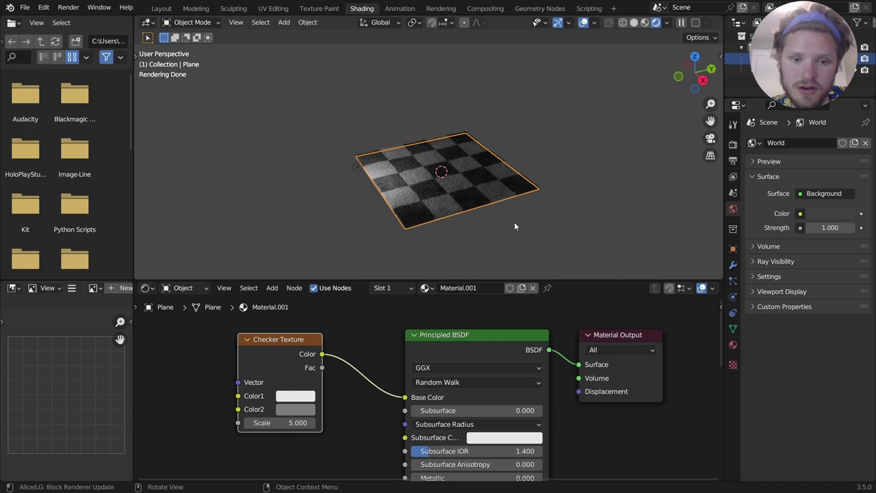
pyautogui.press('x')
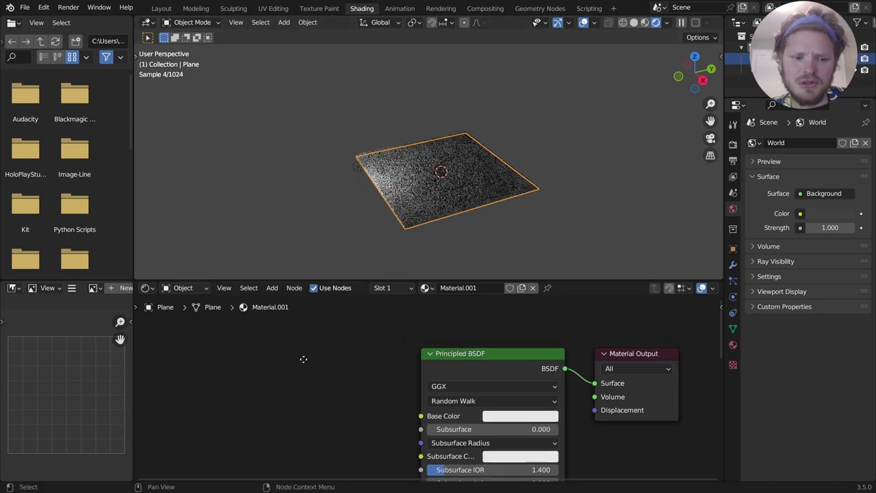
# Step: Search the shader nodes for "hair" and try adding the found node to the plane's material
pyautogui.hotkey('shift', 'a')
pyautogui.click(321, 344)
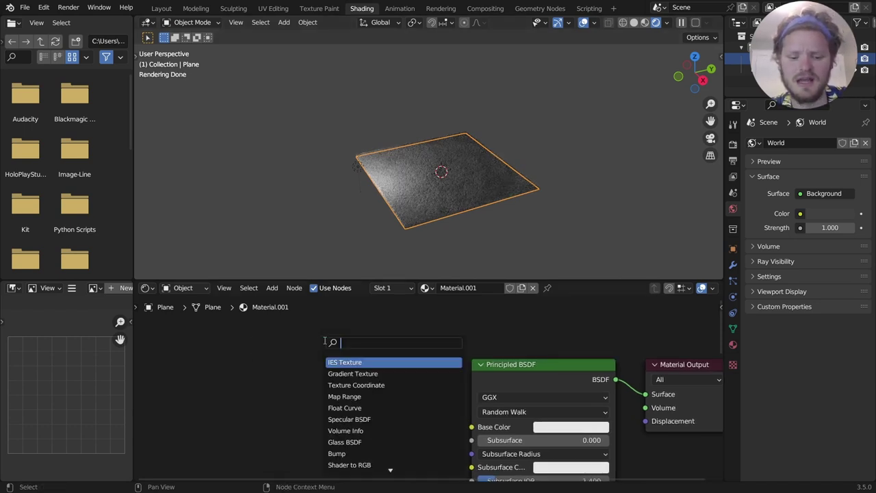
pyautogui.write('hair')
pyautogui.press('Return')
pyautogui.click(327, 342)
# Step: Add a Curves Info node in front of the Principled BSDF node in the plane's material
pyautogui.hotkey('shift', 'a')
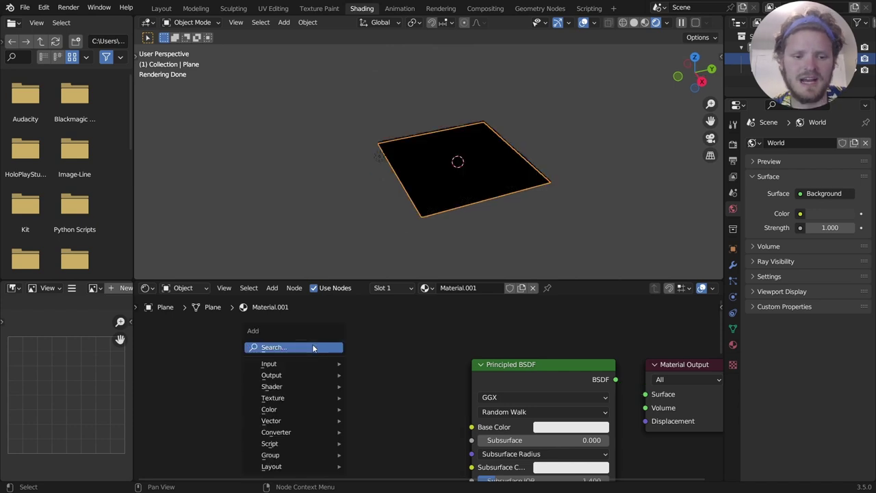
pyautogui.click(313, 345)
pyautogui.write('curve')
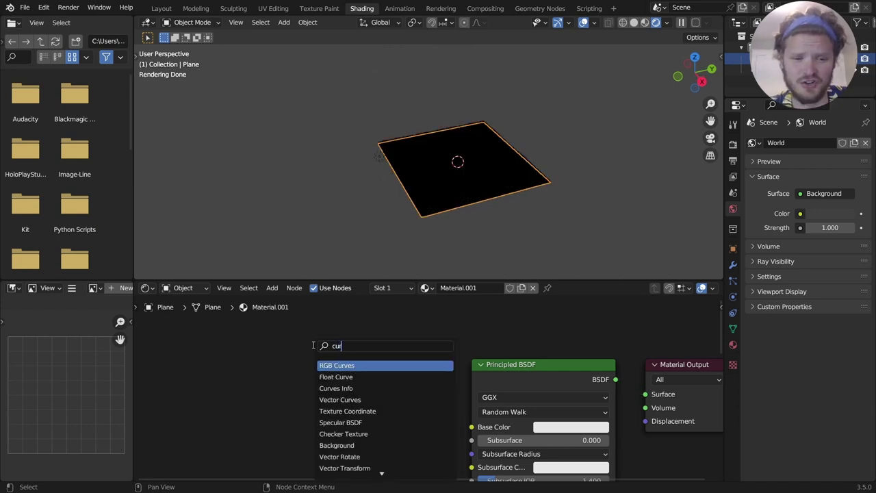
pyautogui.press('Down')
pyautogui.press('Down')
pyautogui.press('Return')
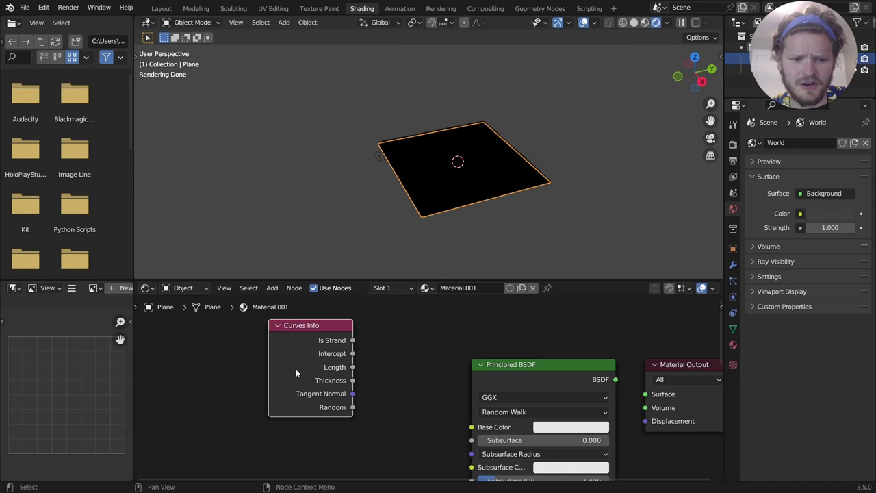
pyautogui.moveTo(327, 340); pyautogui.dragTo(336, 366, button='middle')
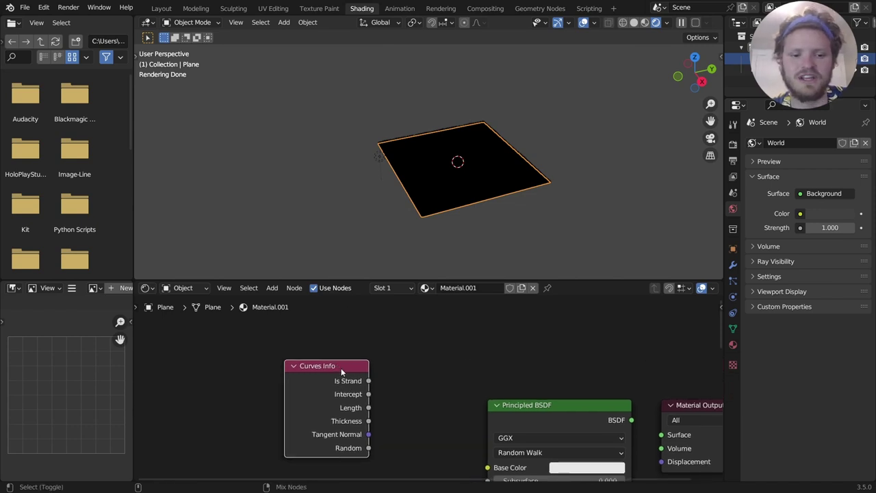
# Step: Preview the Curves Info node's Is Strand output on the plane, and inspect the hair strands
pyautogui.keyDown('ctrl'); pyautogui.keyDown('shift'); pyautogui.click(341, 371); pyautogui.keyUp('shift'); pyautogui.keyUp('ctrl')
pyautogui.scroll(10, 445, 176)
pyautogui.scroll(-5, 450, 184)
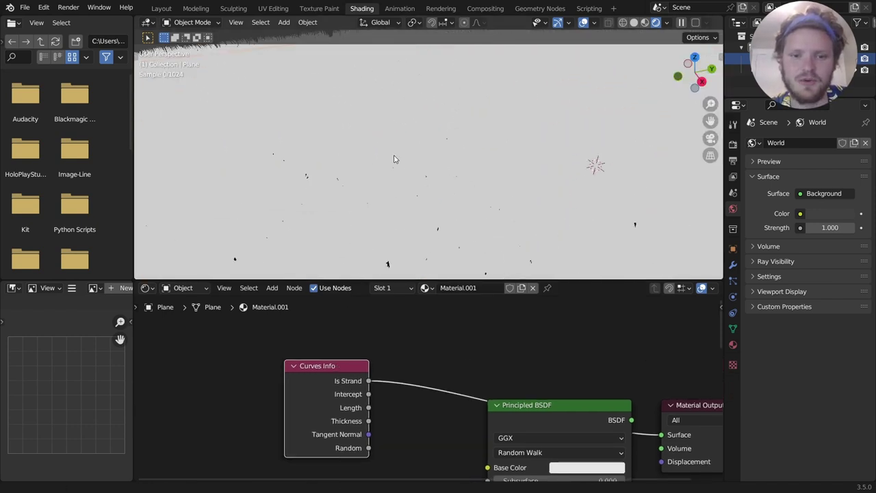
# Step: Examine the Is Strand preview on the plane's hair from above, edge-on and along its border
pyautogui.moveTo(438, 185); pyautogui.dragTo(454, 73, button='middle')
pyautogui.scroll(5, 445, 116)
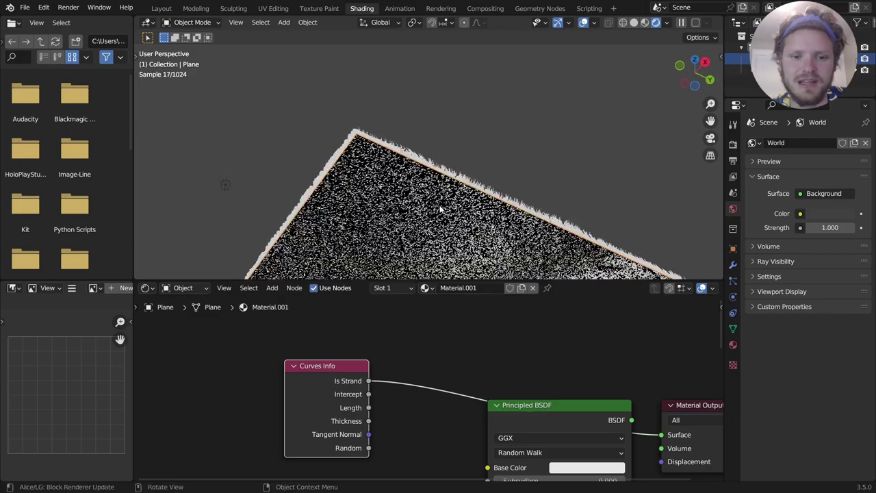
pyautogui.scroll(2, 441, 123)
pyautogui.scroll(-6, 449, 118)
pyautogui.moveTo(449, 117); pyautogui.dragTo(441, 199, button='middle')
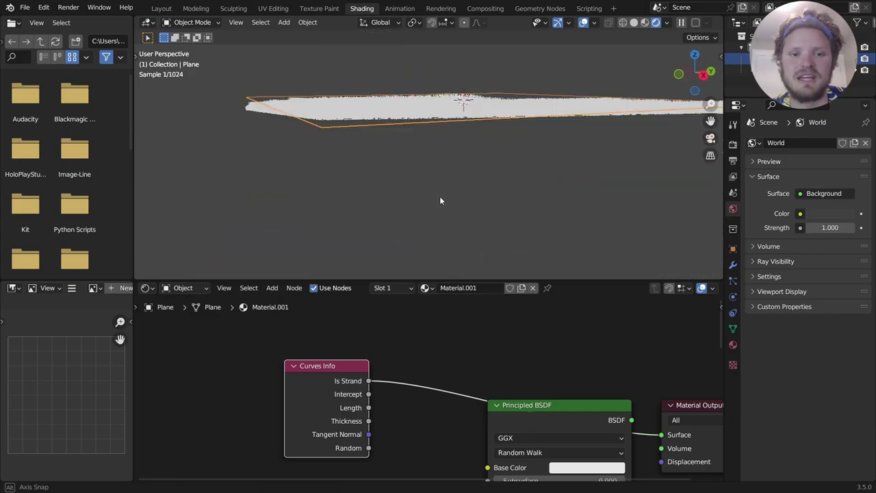
pyautogui.scroll(-1, 442, 130)
pyautogui.moveTo(442, 130); pyautogui.dragTo(460, 150, button='middle')
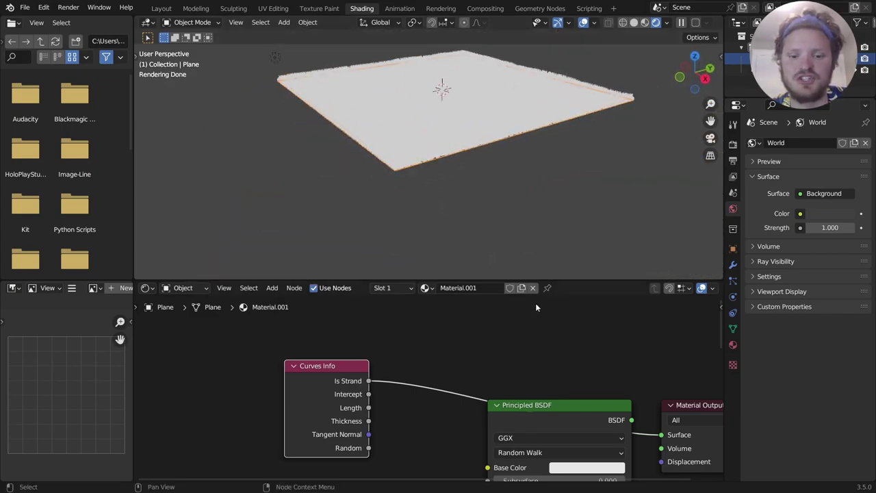
# Step: Delete the Curves Info node and reconnect the Principled BSDF to the Material Output's Surface, restoring the shaded hair surface
pyautogui.press('x')
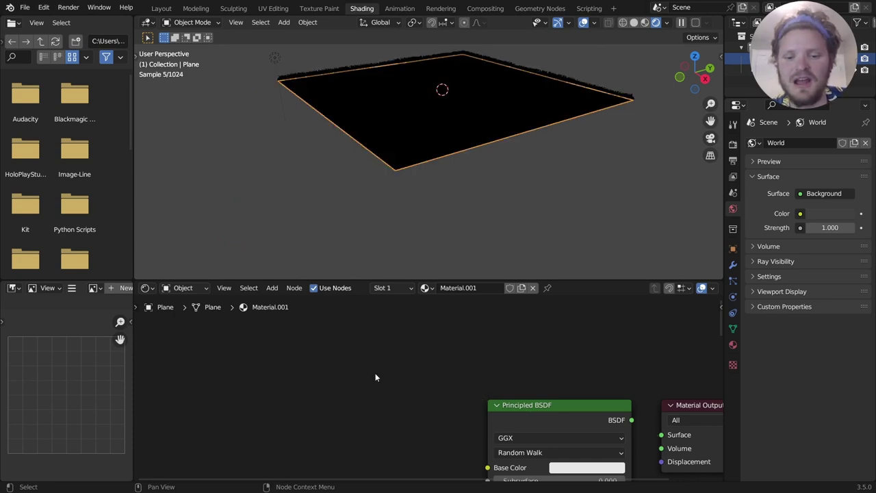
pyautogui.press('Home')
pyautogui.scroll(-2, 448, 107)
pyautogui.moveTo(448, 107); pyautogui.dragTo(463, 202, button='middle')
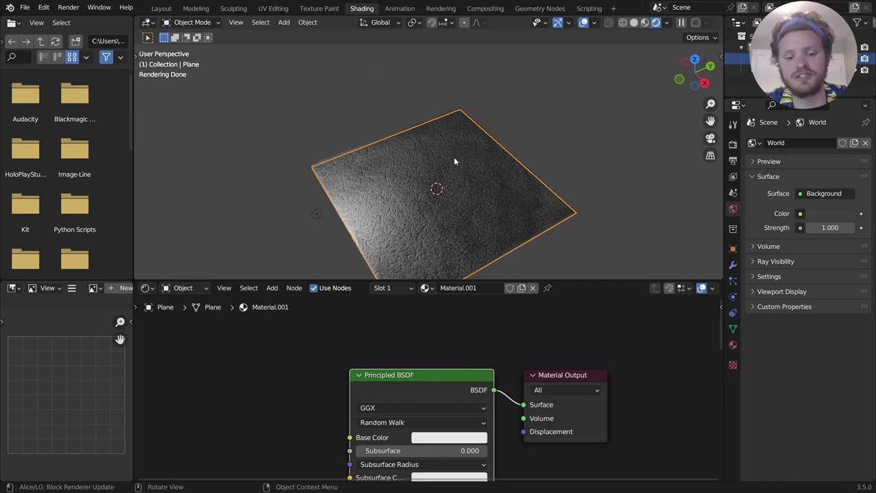
# Step: In the Layout workspace, delete the plane carrying the hair particles and add a fresh mesh plane
pyautogui.click(161, 8)
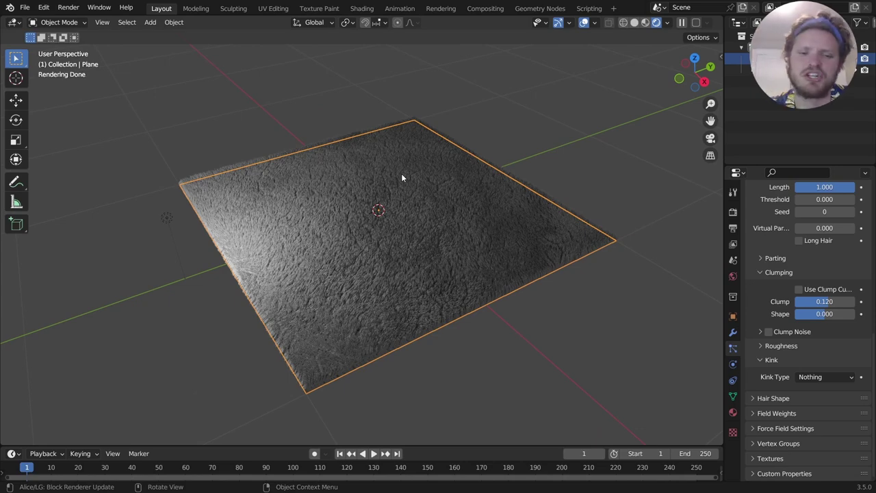
pyautogui.press('x')
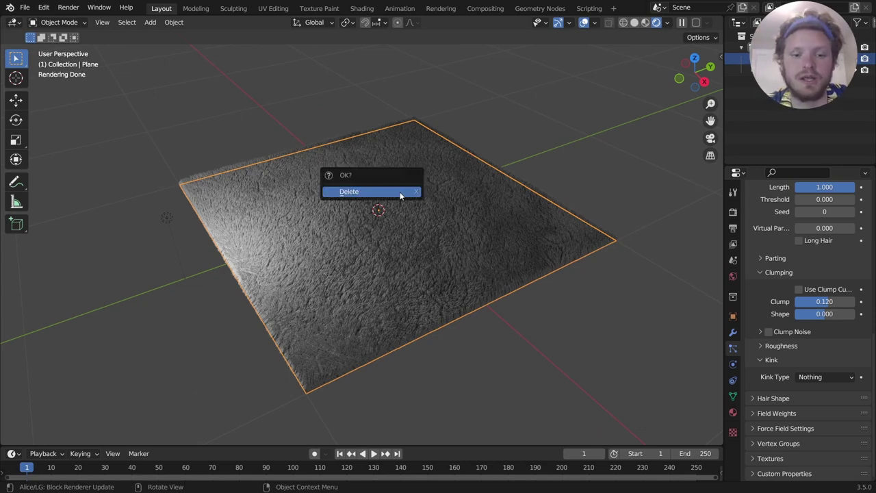
pyautogui.click(400, 192)
pyautogui.hotkey('shift', 'a')
pyautogui.moveTo(288, 176)
pyautogui.click(377, 176)
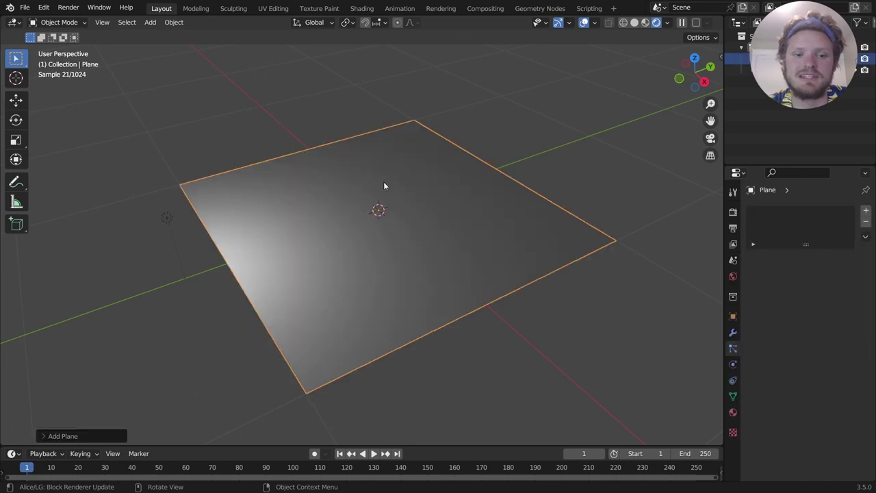
# Step: Try rounding the new plane's corners with a nine-segment vertex bevel
pyautogui.press('Tab')
pyautogui.hotkey('ctrl', 'shift', 'b')
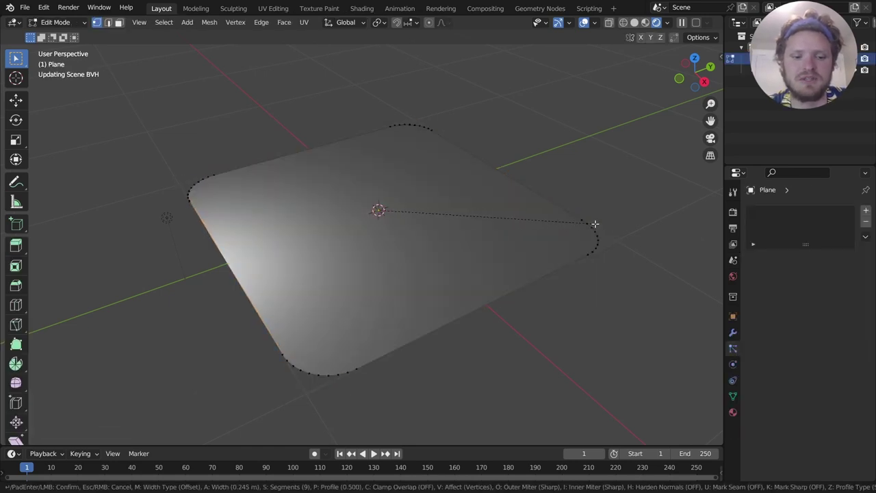
pyautogui.click(598, 223)
pyautogui.hotkey('ctrl', 'z')
pyautogui.press('Tab')
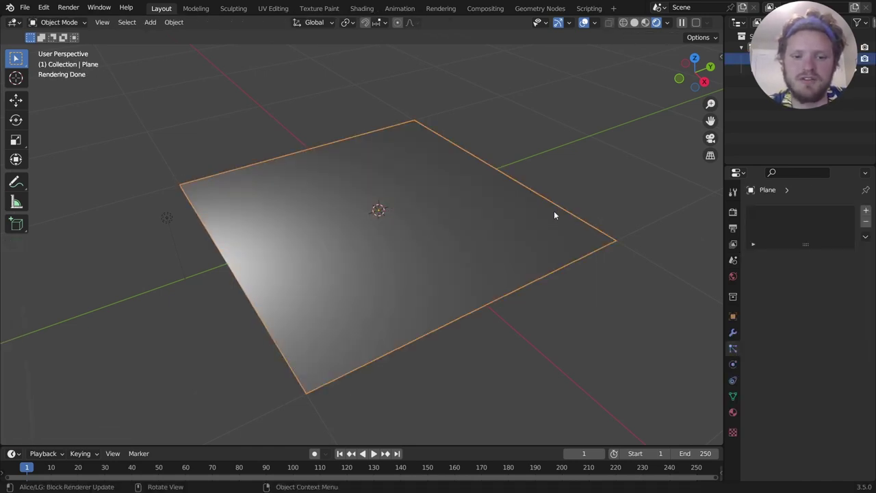
pyautogui.rightClick(355, 184)
pyautogui.press('Escape')
# Step: Add Fur hair curves to the selected plane, and deselect everything
pyautogui.hotkey('shift', 'a')
pyautogui.moveTo(333, 203)
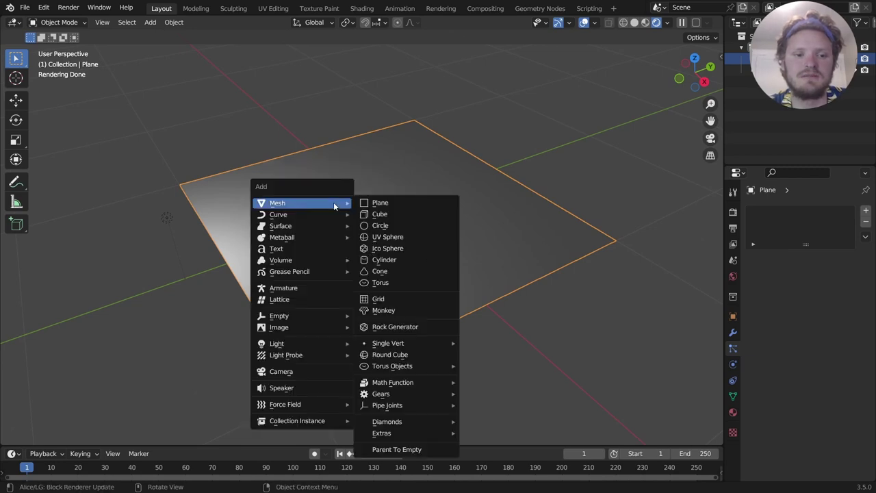
pyautogui.moveTo(303, 214)
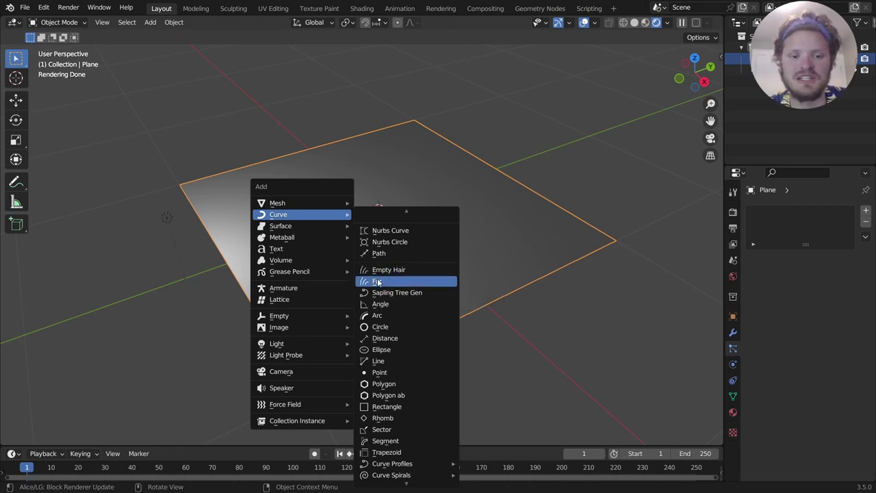
pyautogui.click(382, 283)
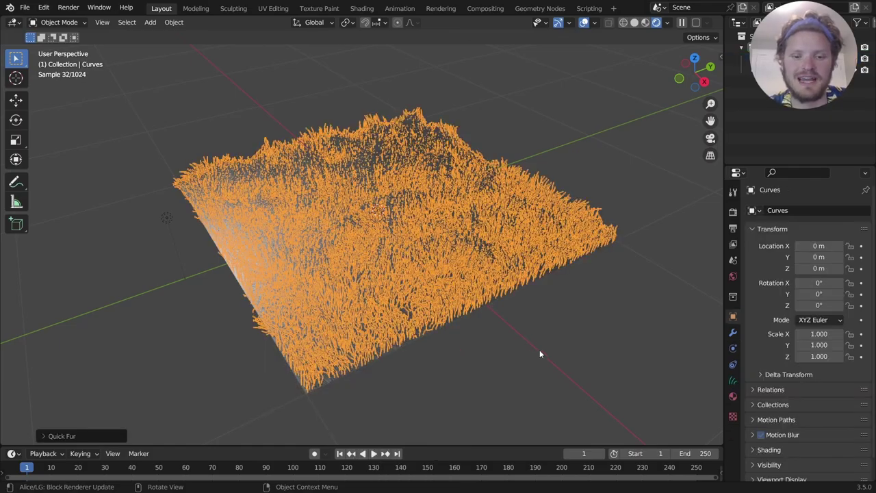
pyautogui.hotkey('alt', 'a')
# Step: Switch the viewport to Solid shading and inspect the fur up close and as a whole
pyautogui.moveTo(487, 298); pyautogui.dragTo(391, 237, button='middle')
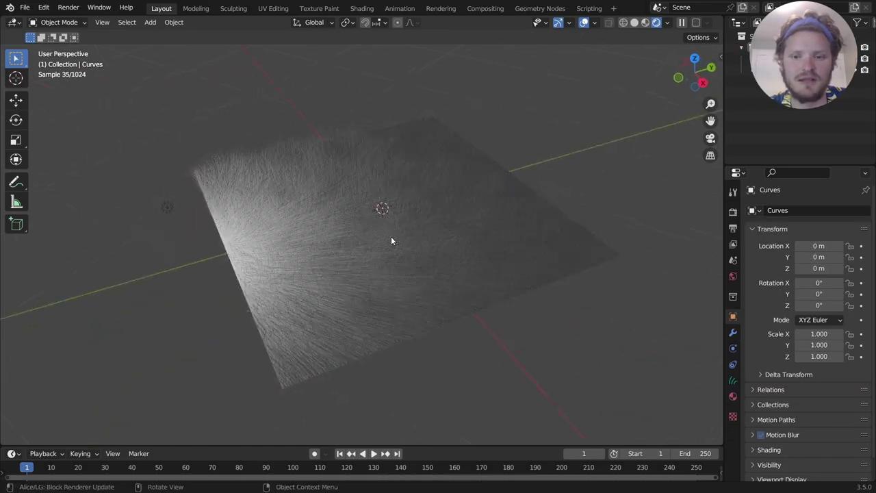
pyautogui.scroll(6, 390, 237)
pyautogui.click(634, 22)
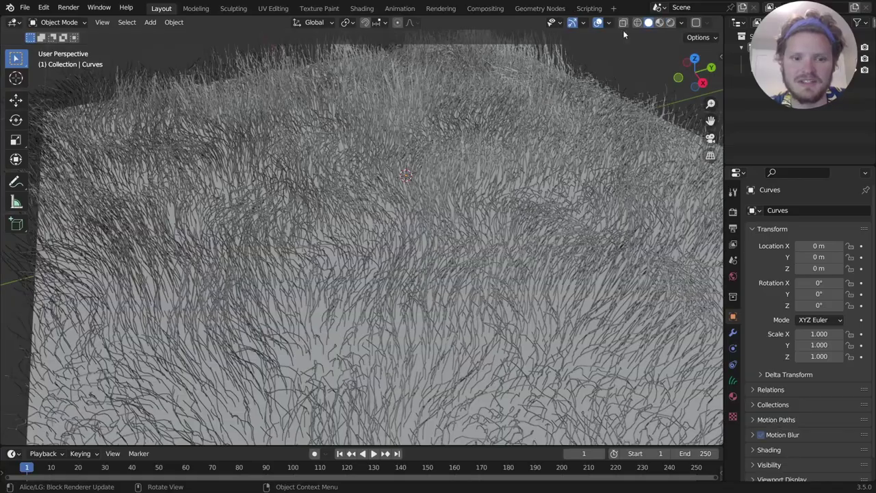
pyautogui.scroll(-6, 373, 249)
pyautogui.moveTo(374, 249)
pyautogui.mouseDown(button='middle')
pyautogui.moveTo(371, 232)
pyautogui.moveTo(391, 250)
pyautogui.moveTo(382, 264)
pyautogui.mouseUp(button='middle')
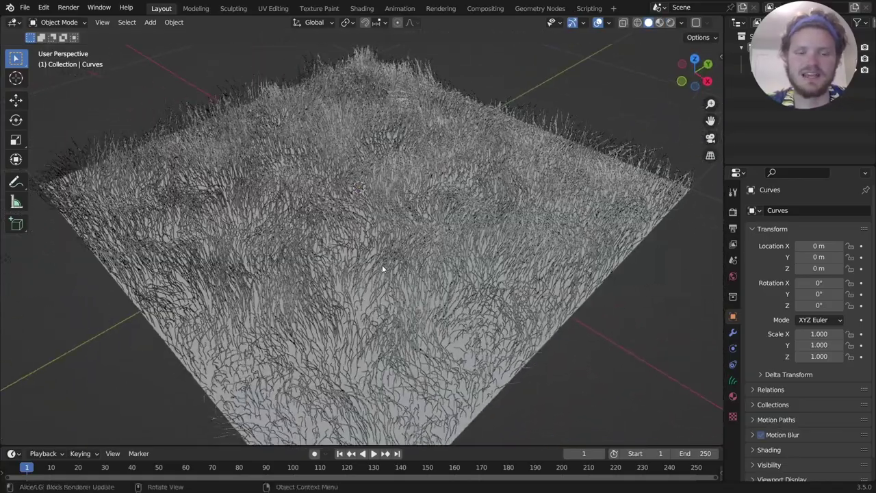
# Step: Examine the fur curves' modifier stack and the node trees of its Set Hair Curve Profile and Interpolate Hair Curves modifiers
pyautogui.click(733, 332)
pyautogui.scroll(-9, 775, 288)
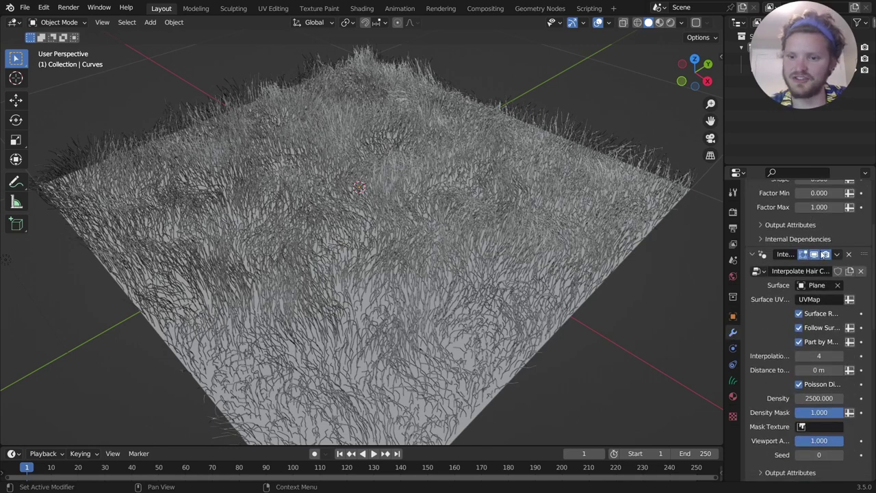
pyautogui.scroll(6, 838, 215)
pyautogui.scroll(5, 829, 198)
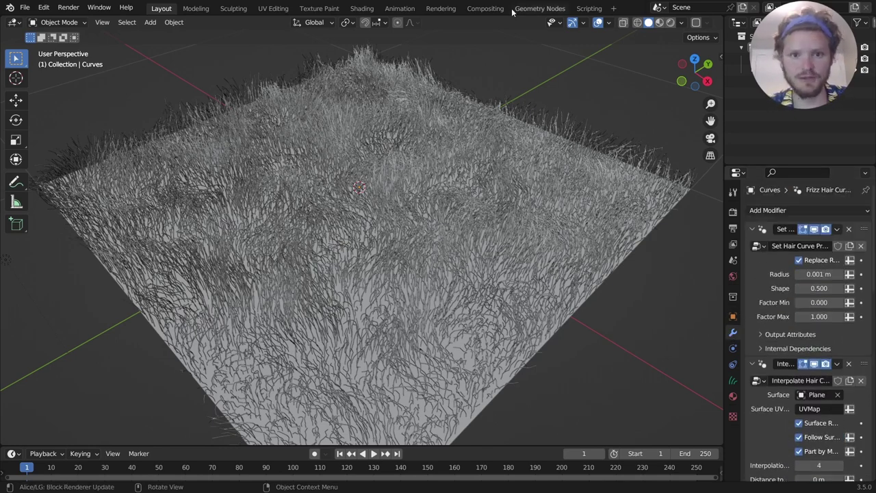
pyautogui.click(540, 8)
pyautogui.click(768, 229)
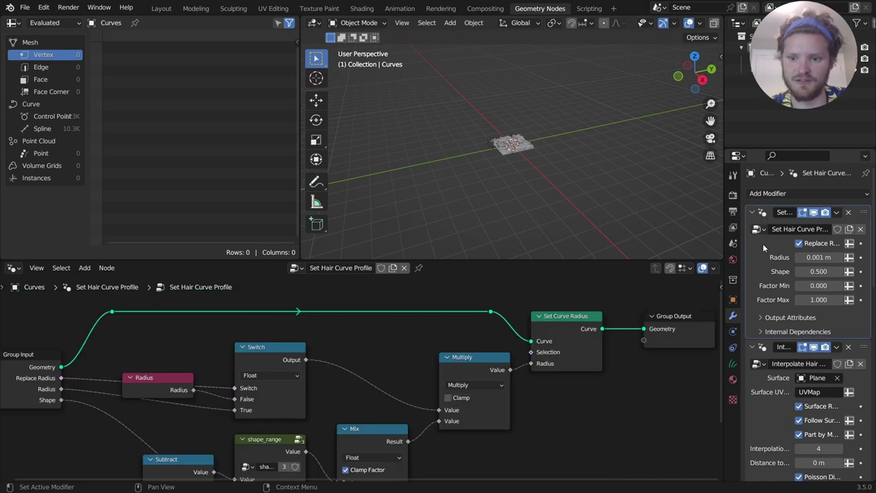
pyautogui.press('Home')
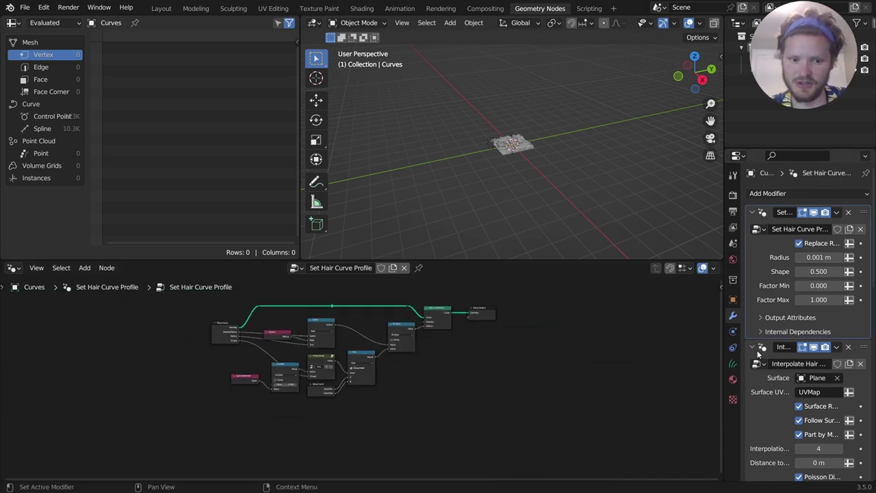
pyautogui.click(760, 350)
pyautogui.press('Home')
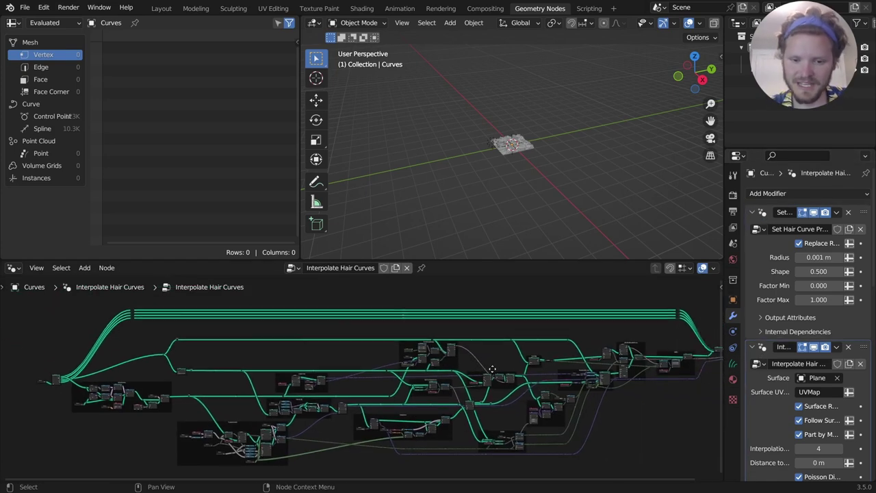
pyautogui.click(165, 8)
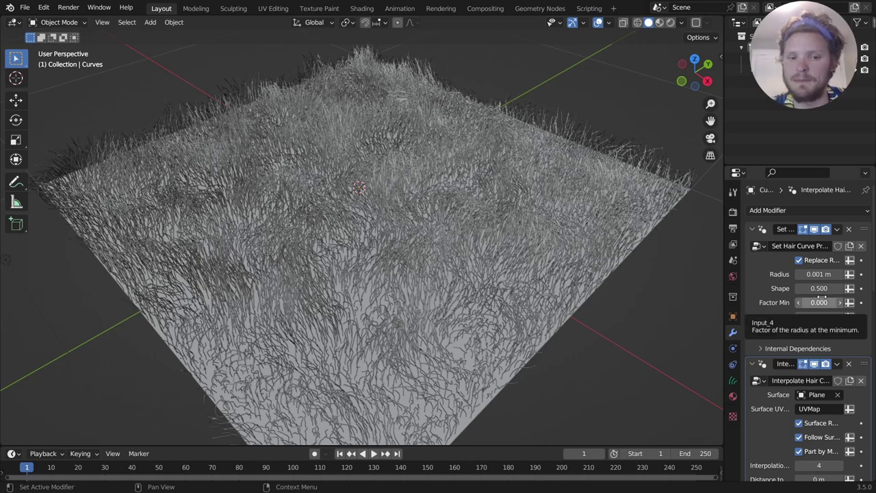
# Step: In the render settings for curves, set the viewport display shape to Strip
pyautogui.moveTo(819, 274)
pyautogui.mouseDown()
pyautogui.moveTo(831, 274)
pyautogui.moveTo(808, 273)
pyautogui.moveTo(821, 274)
pyautogui.mouseUp()
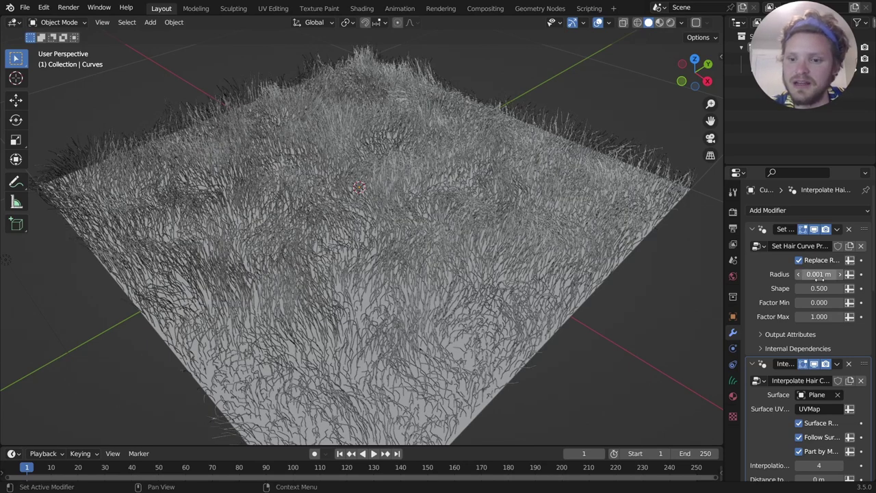
pyautogui.click(733, 212)
pyautogui.scroll(-5, 787, 308)
pyautogui.scroll(-2, 838, 393)
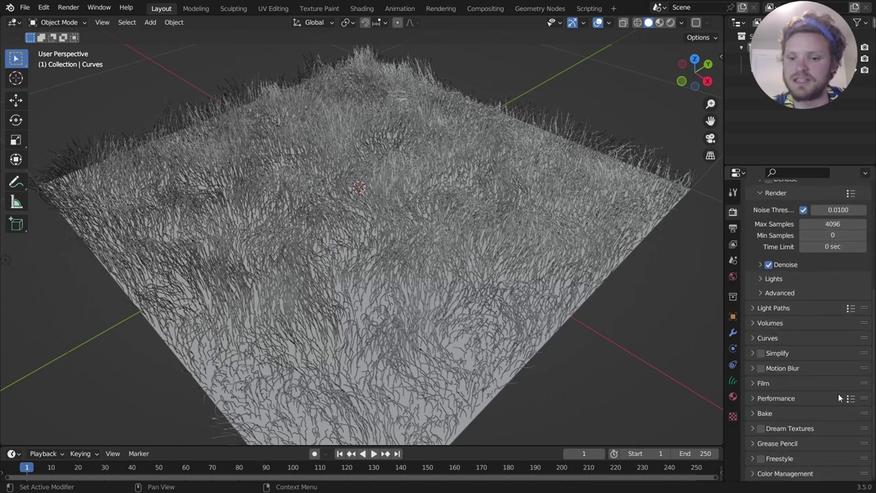
pyautogui.click(770, 338)
pyautogui.click(820, 354)
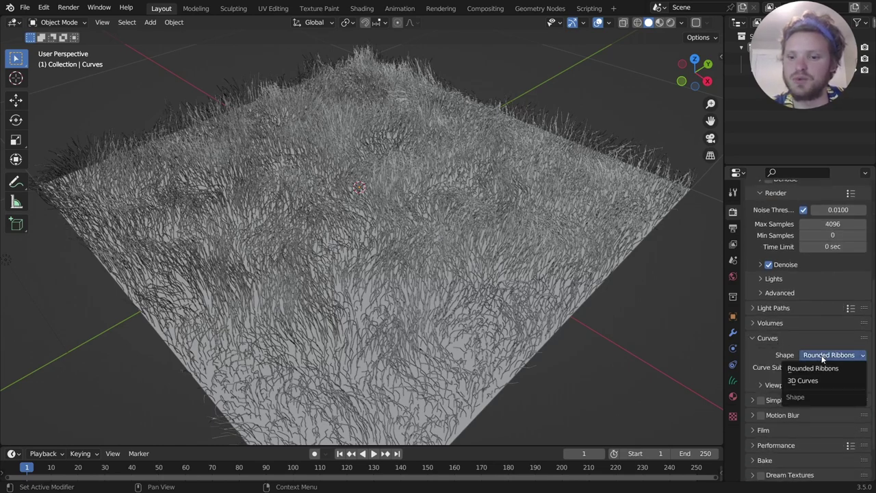
pyautogui.click(815, 355)
pyautogui.click(783, 384)
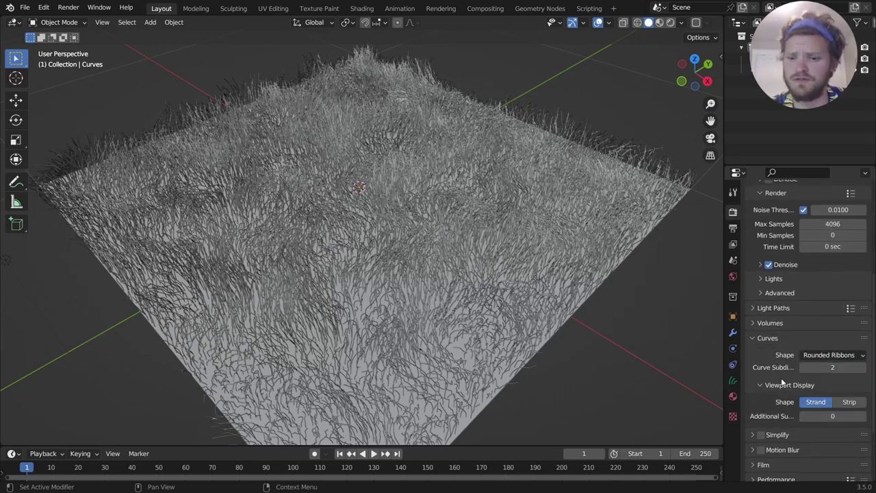
pyautogui.click(849, 402)
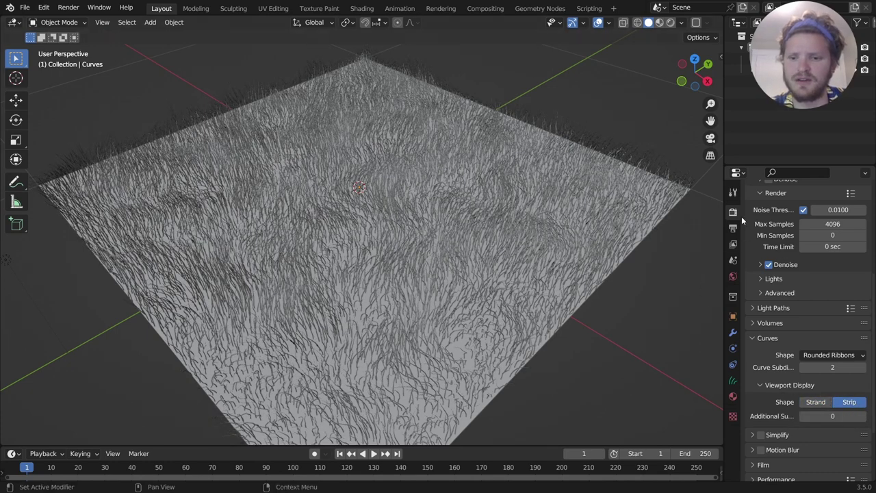
# Step: Set the Radius in the fur's Set Hair Curve Profile modifier to 0.003 m, and check the thicker strands
pyautogui.click(733, 332)
pyautogui.scroll(5, 825, 358)
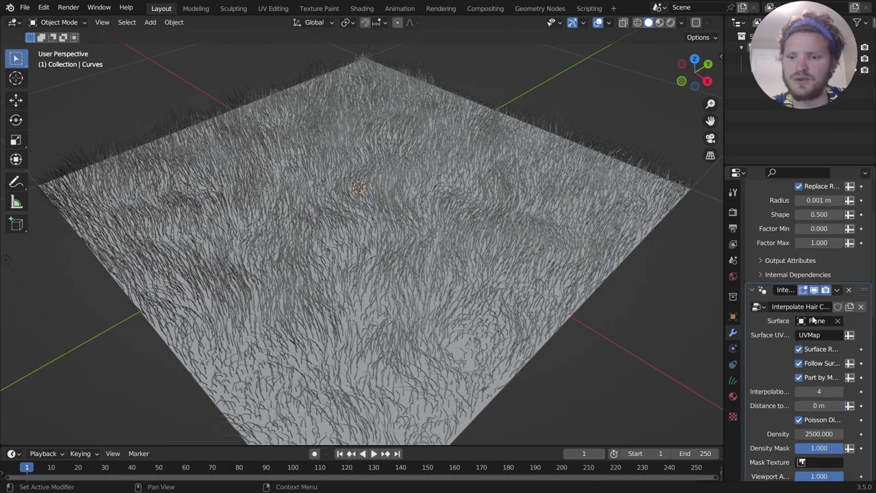
pyautogui.moveTo(818, 254)
pyautogui.mouseDown()
pyautogui.moveTo(849, 254)
pyautogui.moveTo(824, 255)
pyautogui.mouseUp()
pyautogui.scroll(-3, 542, 281)
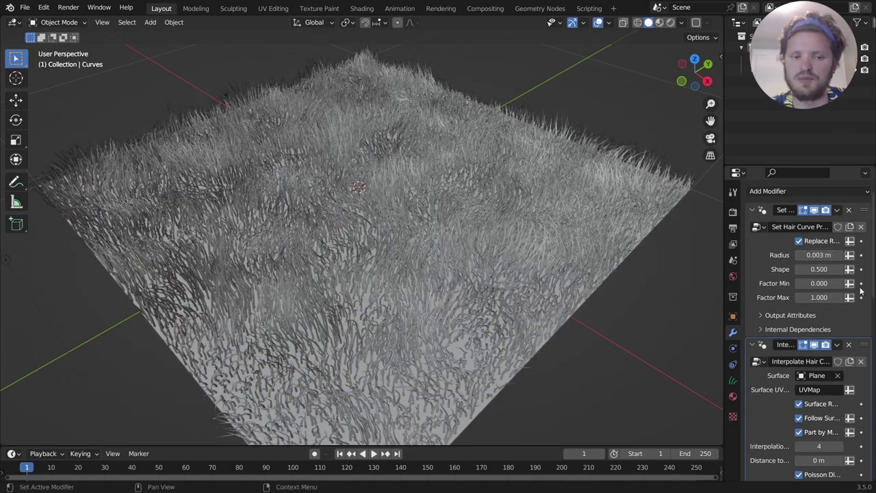
pyautogui.scroll(6, 541, 280)
pyautogui.moveTo(541, 281); pyautogui.dragTo(477, 266, button='middle')
pyautogui.scroll(-5, 538, 261)
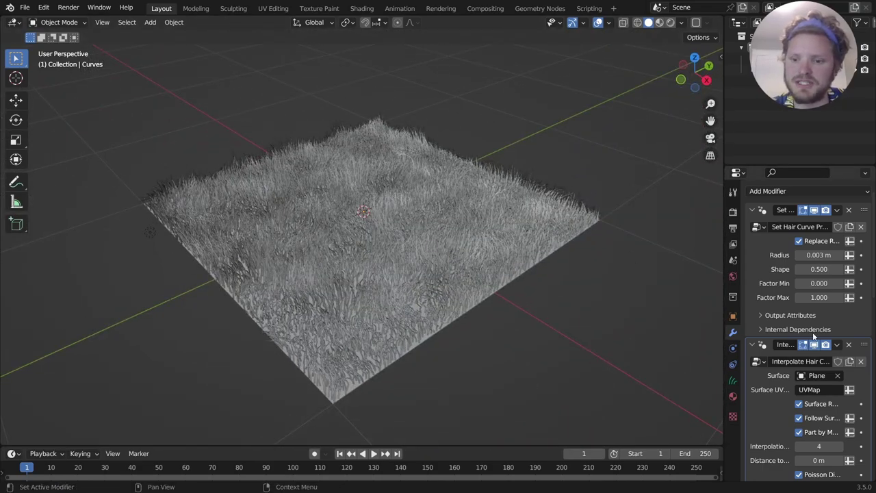
# Step: Set the Density in the fur's Interpolate Hair Curves modifier to 5000
pyautogui.scroll(-3, 813, 336)
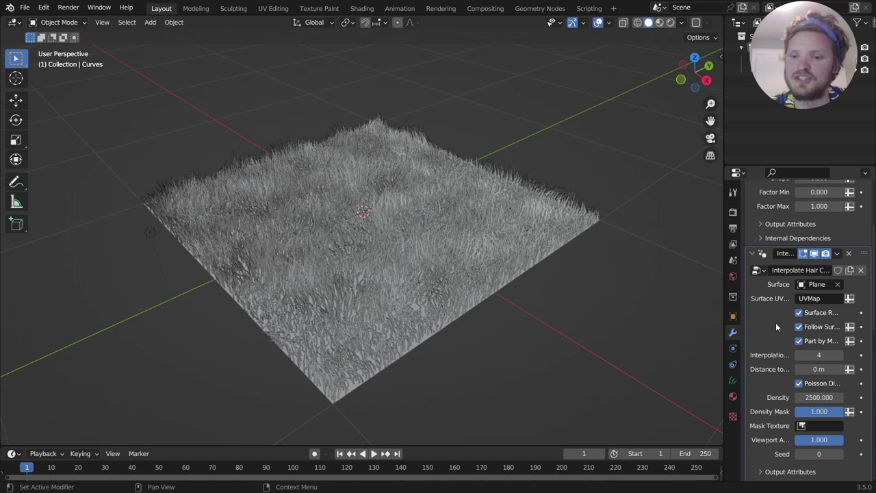
pyautogui.click(821, 399)
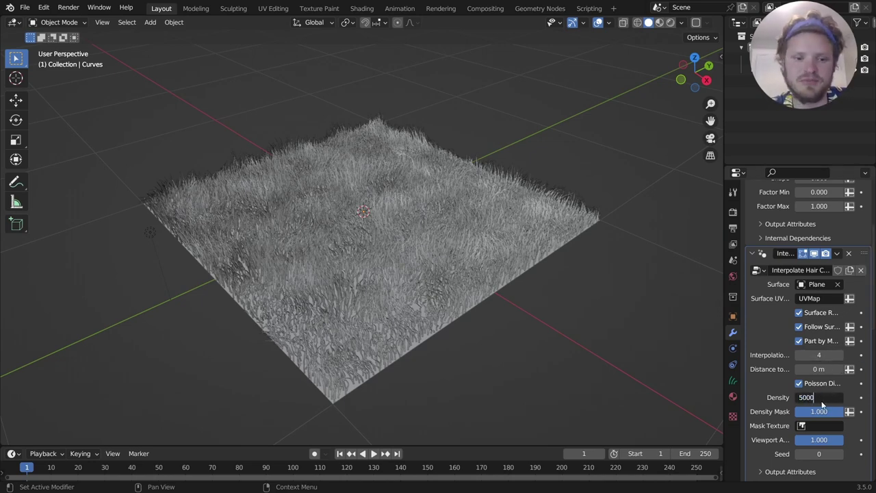
pyautogui.write('5000')
pyautogui.press('Return')
pyautogui.moveTo(376, 230)
pyautogui.mouseDown(button='middle')
pyautogui.moveTo(368, 260)
pyautogui.moveTo(370, 230)
pyautogui.mouseUp(button='middle')
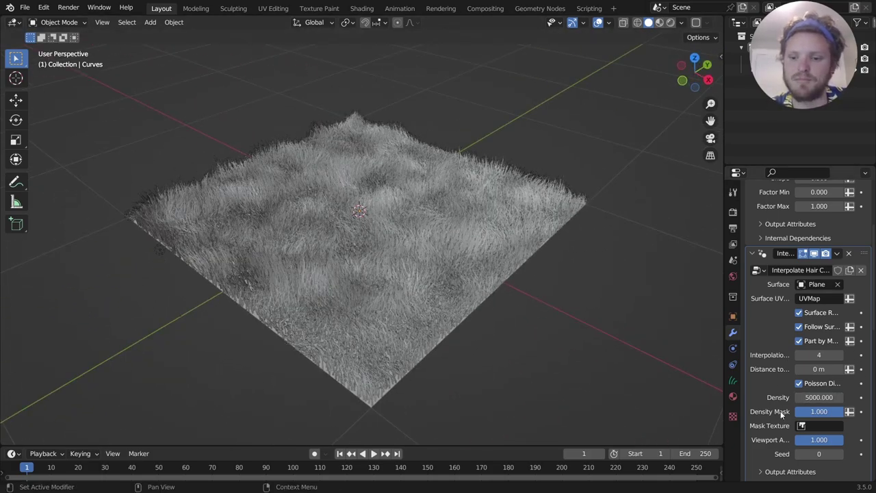
# Step: Lower the Factor of the fur's Hair Curves Noise modifier to 0.505
pyautogui.moveTo(819, 439); pyautogui.dragTo(844, 440)
pyautogui.scroll(-2, 818, 408)
pyautogui.scroll(-6, 817, 410)
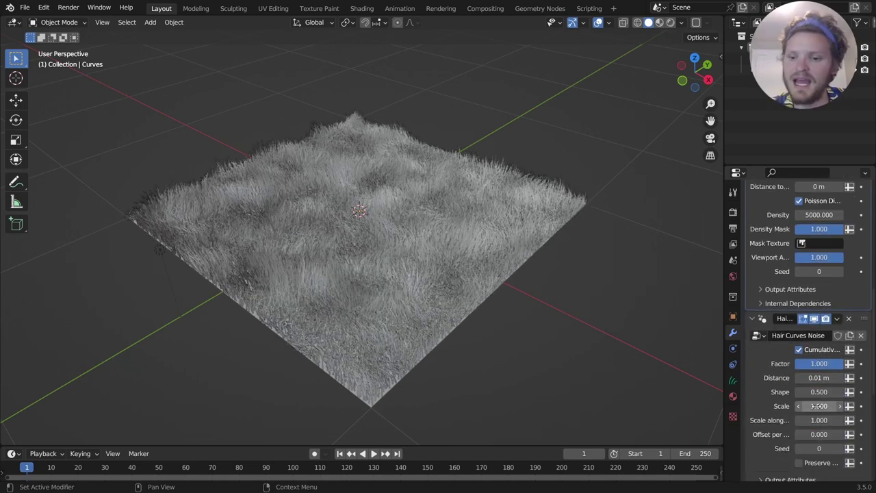
pyautogui.moveTo(837, 363)
pyautogui.mouseDown()
pyautogui.moveTo(795, 364)
pyautogui.moveTo(820, 363)
pyautogui.mouseUp()
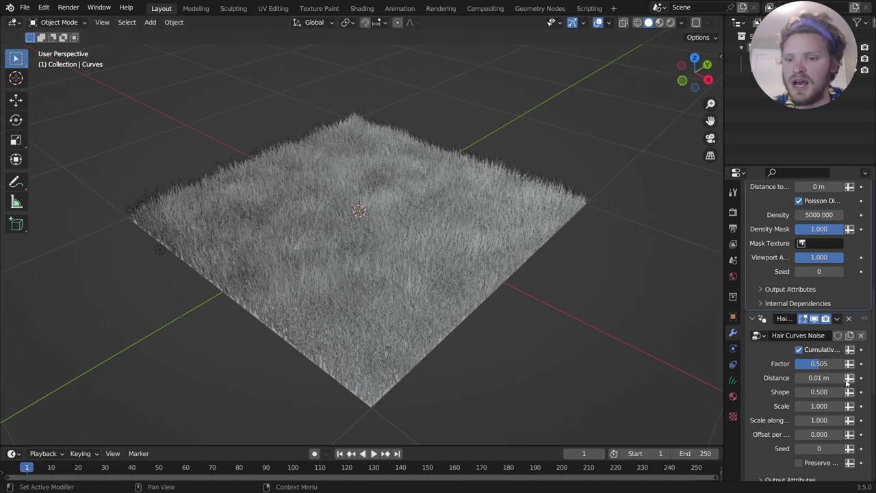
# Step: Lower the Factor of the fur's Hair Curves Noise modifier to 0.376, and check the Frizz Hair Curves settings
pyautogui.moveTo(819, 363)
pyautogui.mouseDown()
pyautogui.moveTo(844, 363)
pyautogui.moveTo(804, 363)
pyautogui.moveTo(814, 363)
pyautogui.mouseUp()
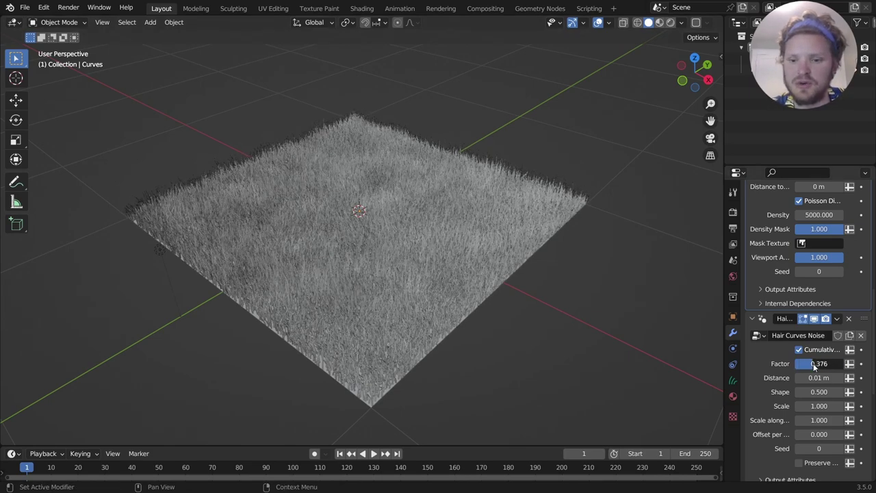
pyautogui.scroll(-6, 813, 368)
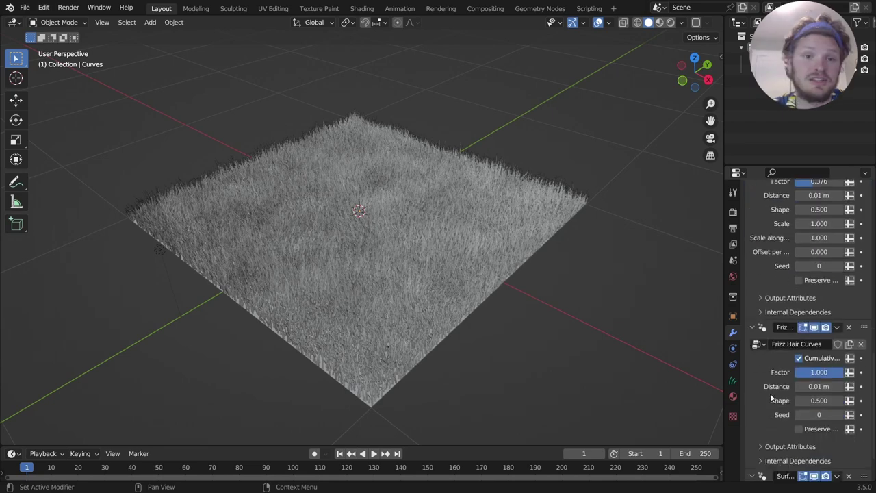
pyautogui.scroll(-2, 777, 394)
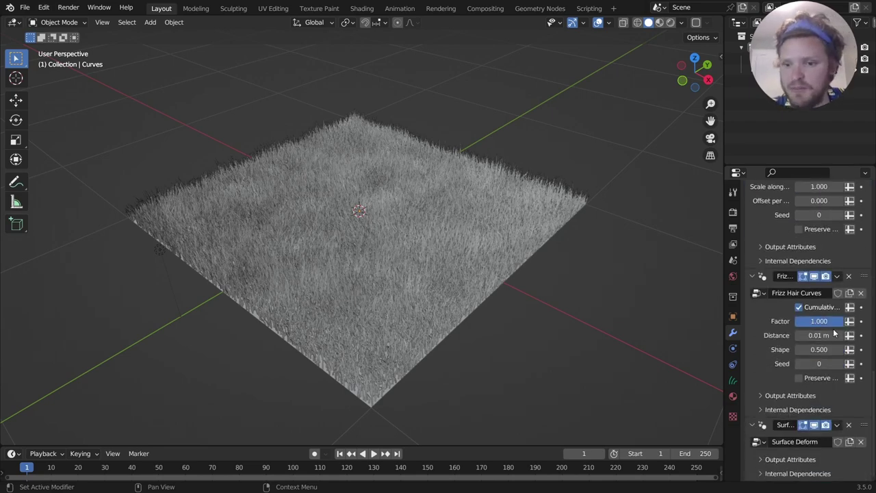
pyautogui.moveTo(843, 321)
pyautogui.mouseDown()
pyautogui.moveTo(795, 321)
pyautogui.moveTo(843, 321)
pyautogui.mouseUp()
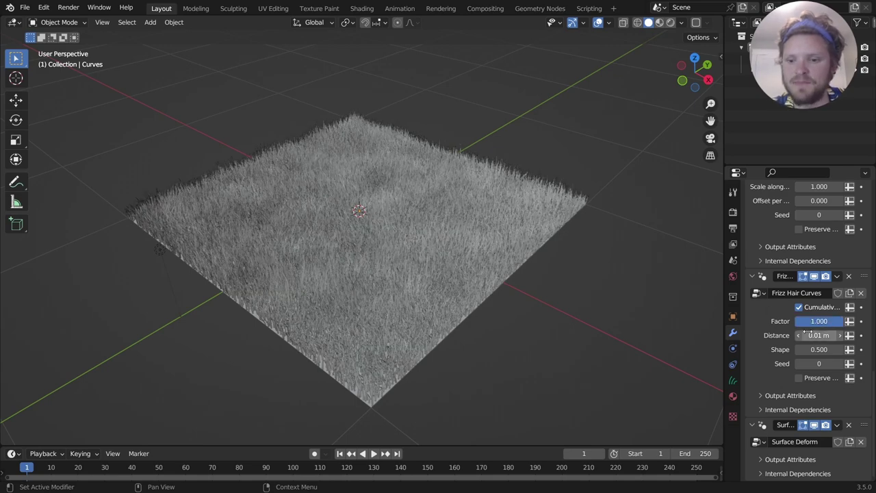
# Step: Examine the Interpolate Hair Curves node tree in the Geometry Nodes workspace and browse the hair nodes available to add
pyautogui.click(542, 12)
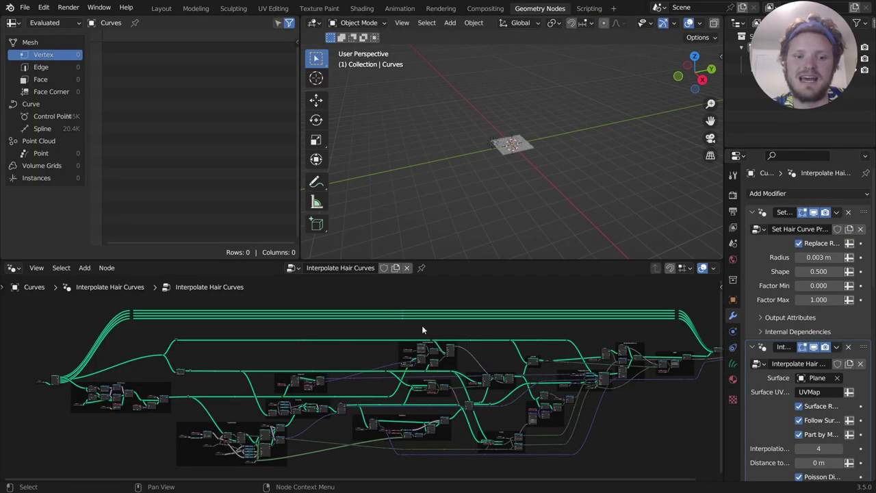
pyautogui.moveTo(277, 354); pyautogui.dragTo(473, 350, button='middle')
pyautogui.scroll(3, 244, 347)
pyautogui.moveTo(196, 330); pyautogui.dragTo(365, 340, button='middle')
pyautogui.hotkey('shift', 'a')
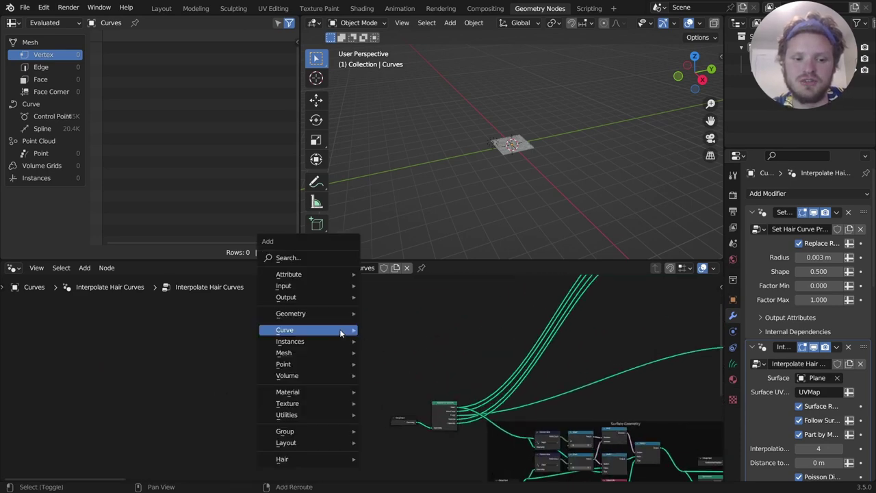
pyautogui.moveTo(313, 460)
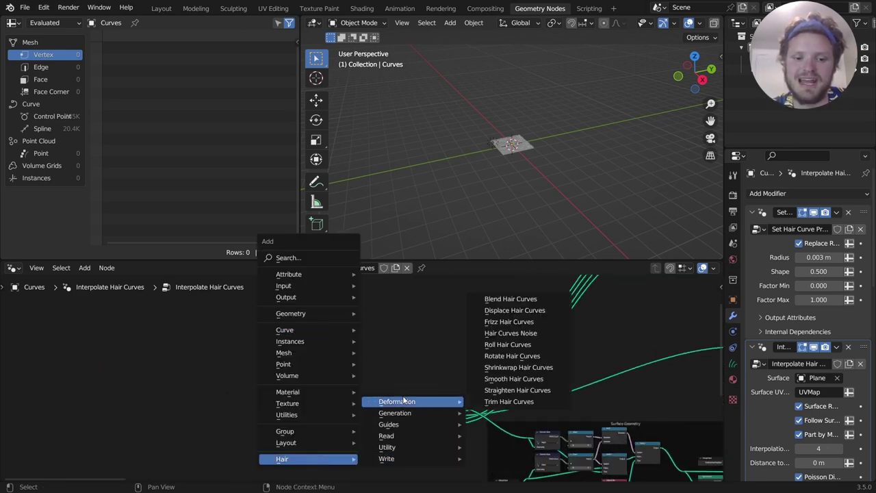
pyautogui.moveTo(394, 436)
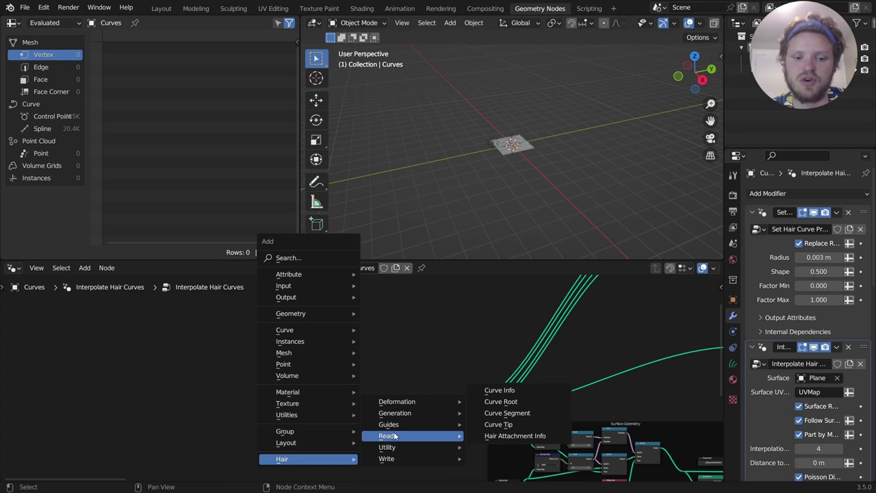
pyautogui.moveTo(403, 407)
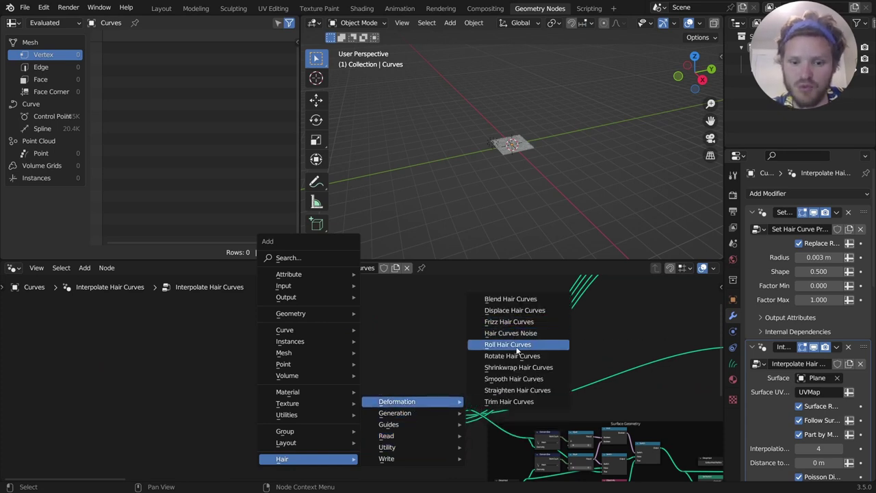
# Step: Return to the Layout workspace and inspect the fur up close along with its noise and interpolation modifier settings
pyautogui.click(162, 8)
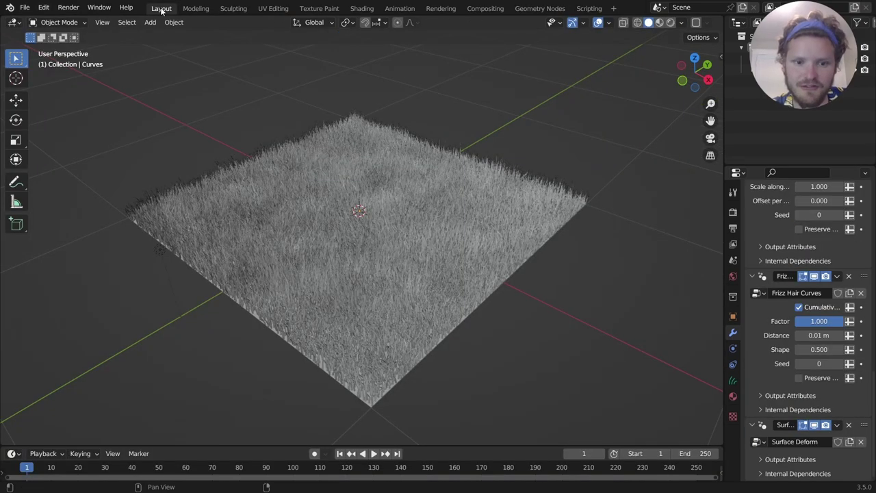
pyautogui.moveTo(397, 178); pyautogui.dragTo(382, 191, button='middle')
pyautogui.scroll(2, 359, 205)
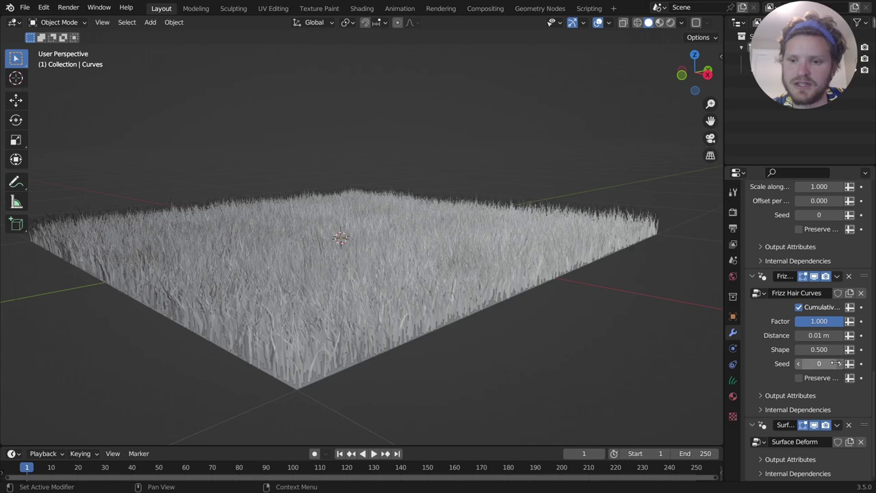
pyautogui.scroll(4, 827, 347)
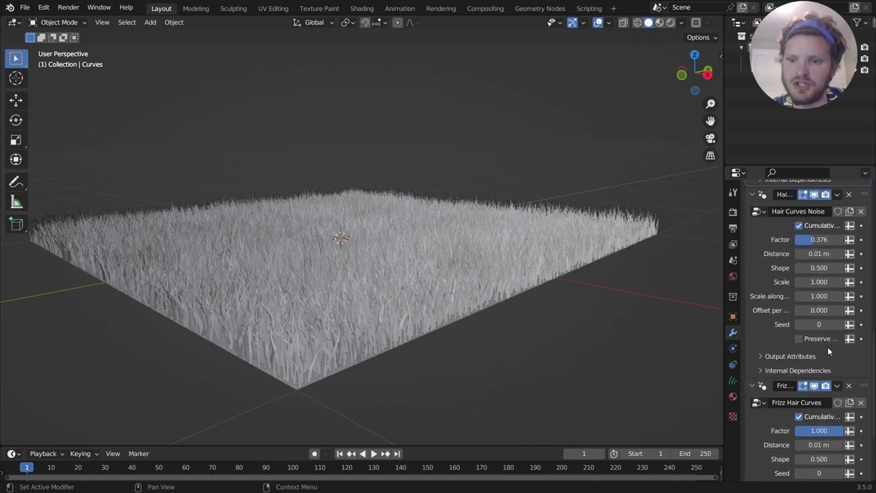
pyautogui.scroll(8, 828, 347)
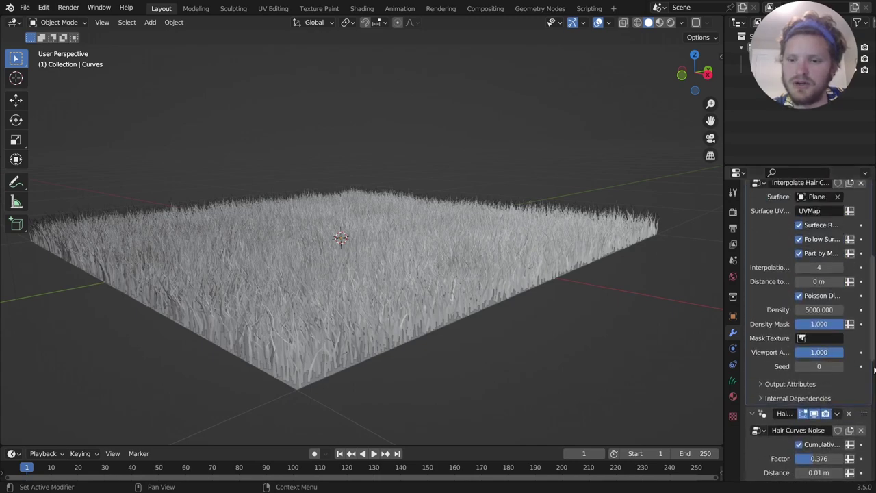
pyautogui.moveTo(468, 291); pyautogui.dragTo(499, 287, button='middle')
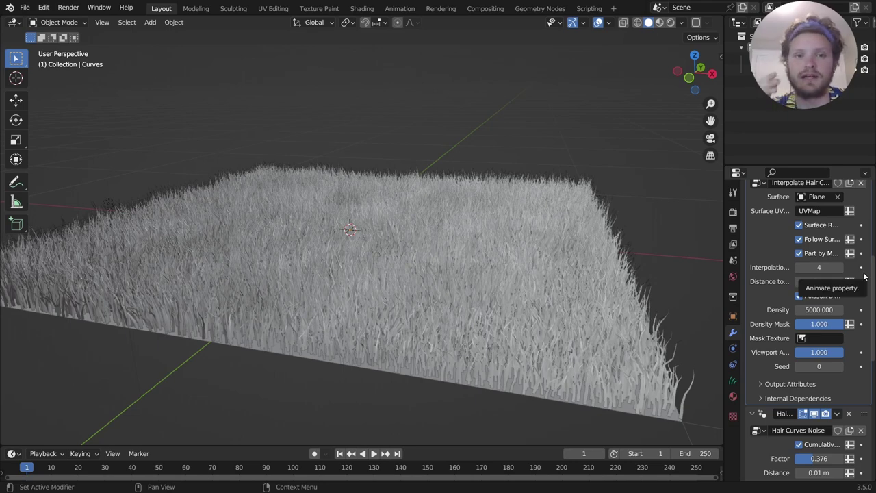
# Step: Try raising a single guide curve point of the fur along Z in Edit Mode, and inspect the surrounding strands
pyautogui.click(503, 234)
pyautogui.press('Tab')
pyautogui.moveTo(504, 232); pyautogui.dragTo(481, 250, button='middle')
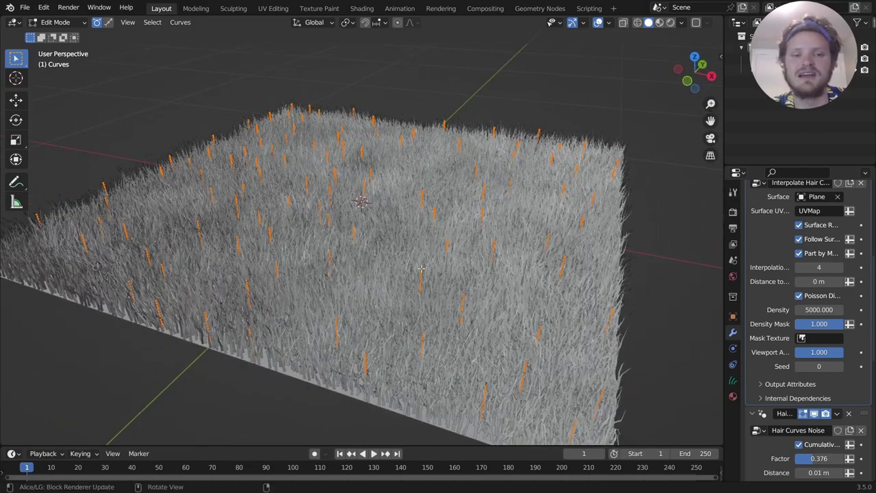
pyautogui.press('g')
pyautogui.press('z')
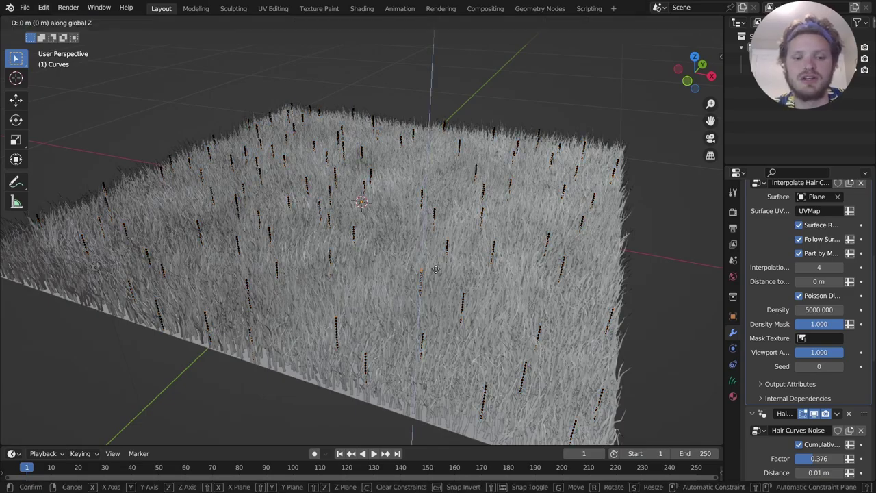
pyautogui.click(447, 179)
pyautogui.press('Tab')
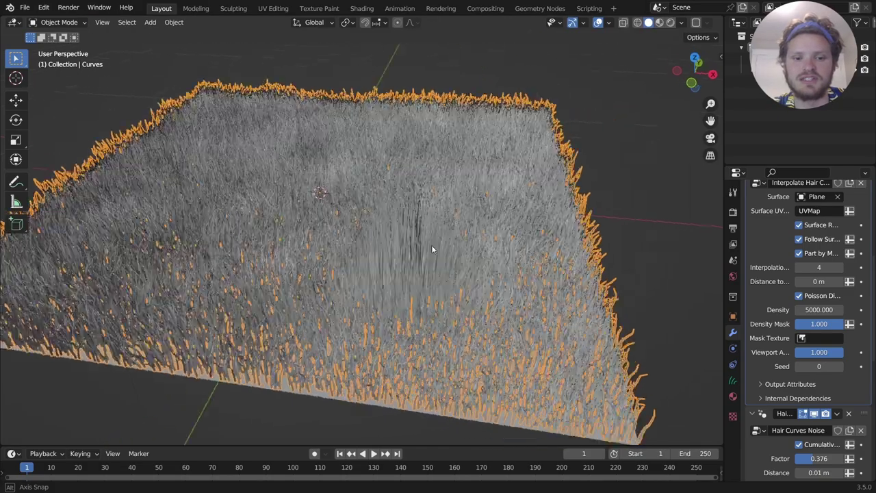
pyautogui.moveTo(432, 245); pyautogui.dragTo(516, 221, button='middle')
pyautogui.moveTo(527, 197); pyautogui.dragTo(411, 212, button='middle')
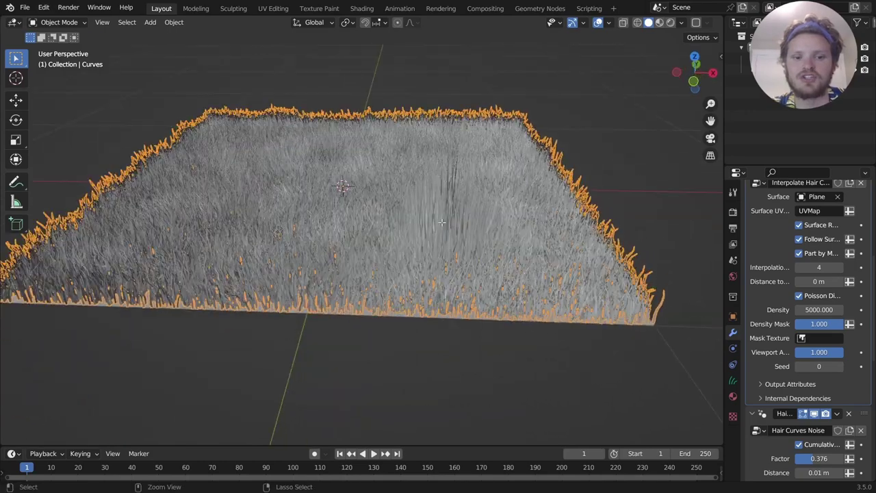
# Step: Select all guide curve points and scale them down along Z from the 3D Cursor pivot to shorten the fur
pyautogui.press('Tab')
pyautogui.press('a')
pyautogui.click(695, 83)
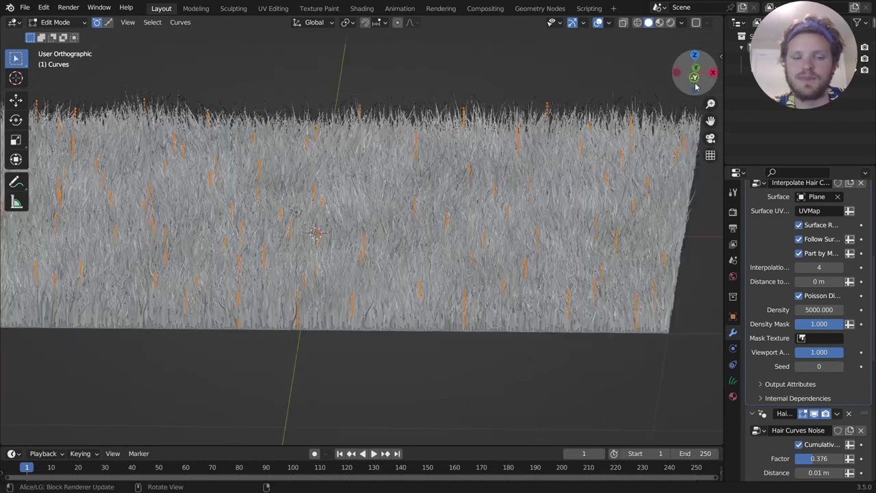
pyautogui.click(334, 23)
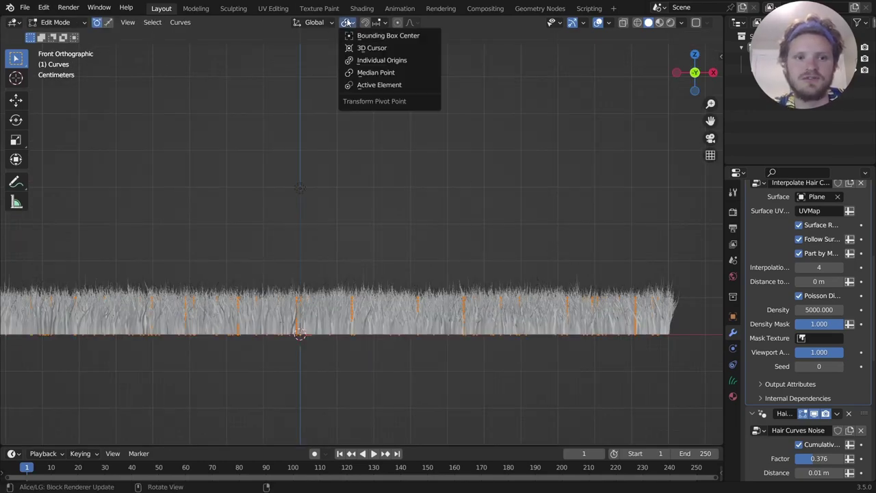
pyautogui.click(363, 61)
pyautogui.press('s')
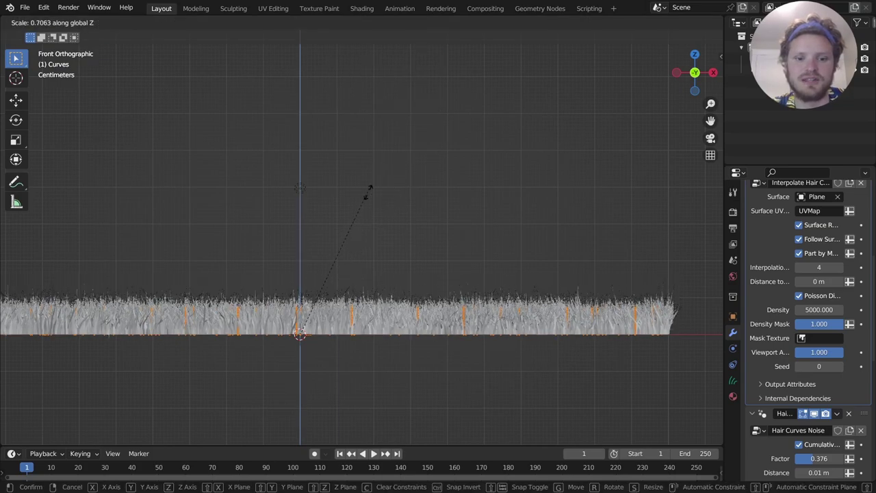
pyautogui.click(350, 222)
pyautogui.press('Tab')
pyautogui.moveTo(410, 257); pyautogui.dragTo(376, 221, button='middle')
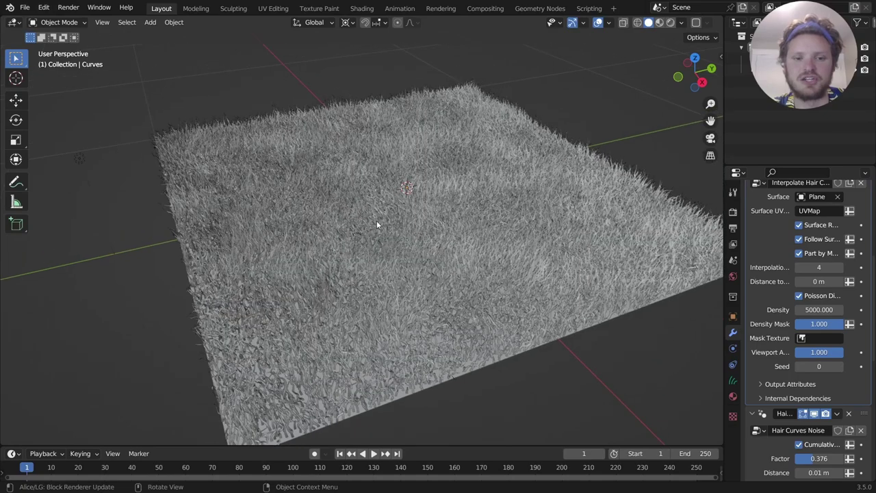
# Step: Try moving one guide curve point freely to drag its neighbouring strands, and undo the move
pyautogui.press('Tab')
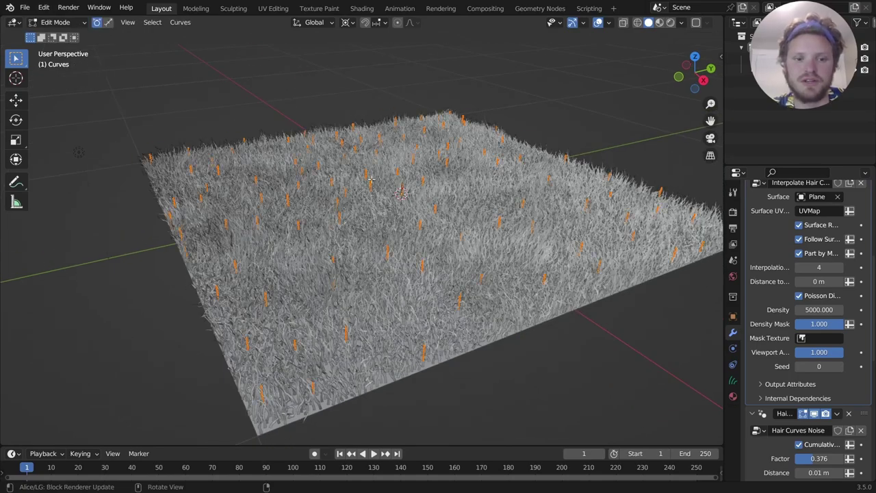
pyautogui.click(371, 179)
pyautogui.press('g')
pyautogui.click(412, 141)
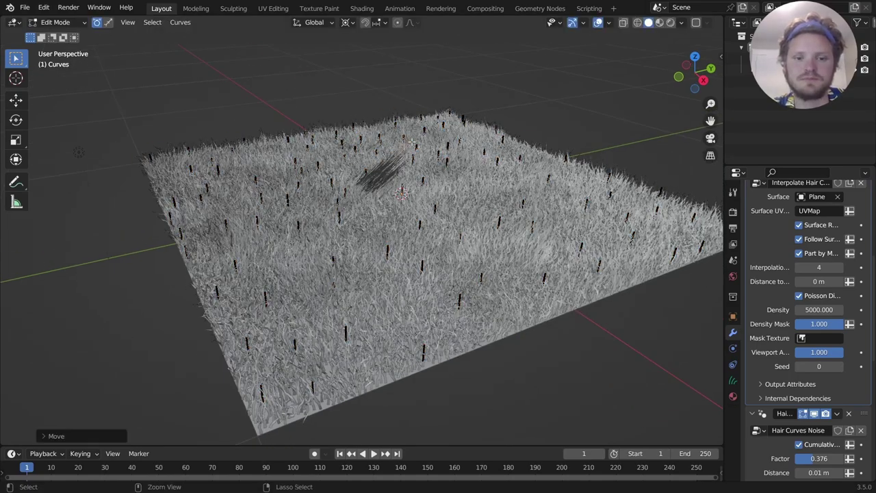
pyautogui.hotkey('ctrl', 'z')
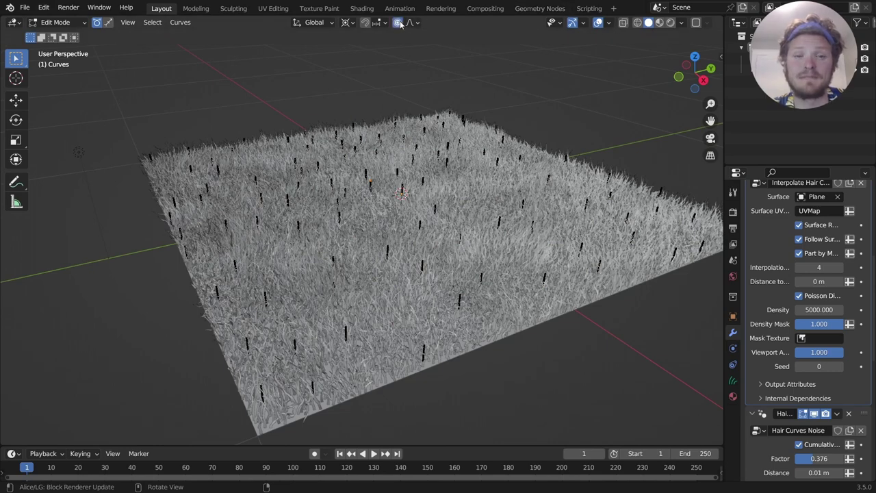
# Step: Try raising the selected guide point along Z with proportional editing enabled, and undo the move
pyautogui.click(400, 23)
pyautogui.press('g')
pyautogui.press('z')
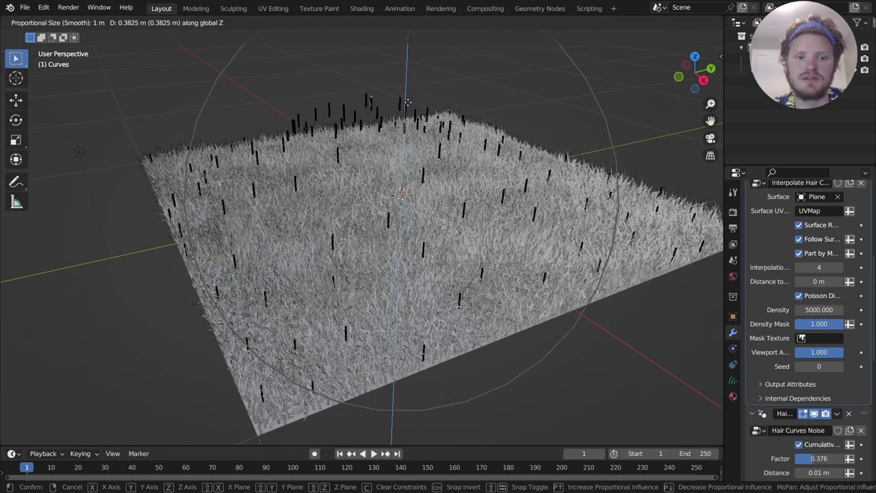
pyautogui.scroll(5, 407, 103)
pyautogui.click(406, 106)
pyautogui.moveTo(405, 106); pyautogui.dragTo(426, 142, button='middle')
pyautogui.hotkey('ctrl', 'z')
pyautogui.keyDown('shift'); pyautogui.moveTo(422, 174); pyautogui.dragTo(400, 195, button='middle'); pyautogui.keyUp('shift')
pyautogui.scroll(3, 400, 195)
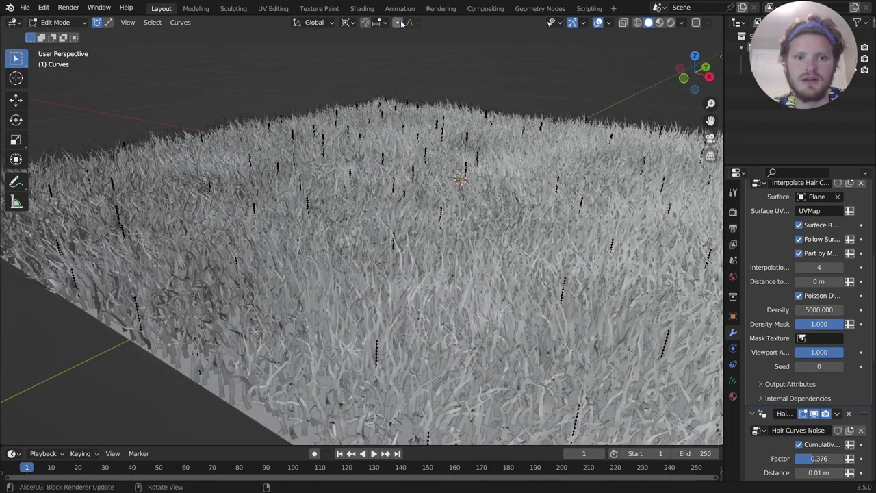
# Step: Try raising the same guide point along Z without proportional editing, undo it, and return to Object Mode
pyautogui.press('g')
pyautogui.press('z')
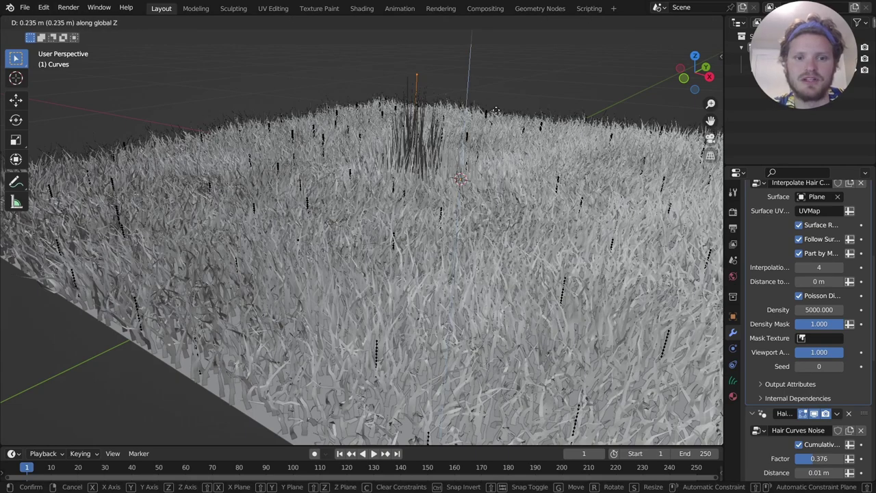
pyautogui.click(489, 135)
pyautogui.hotkey('ctrl', 'z')
pyautogui.scroll(-6, 488, 141)
pyautogui.press('Tab')
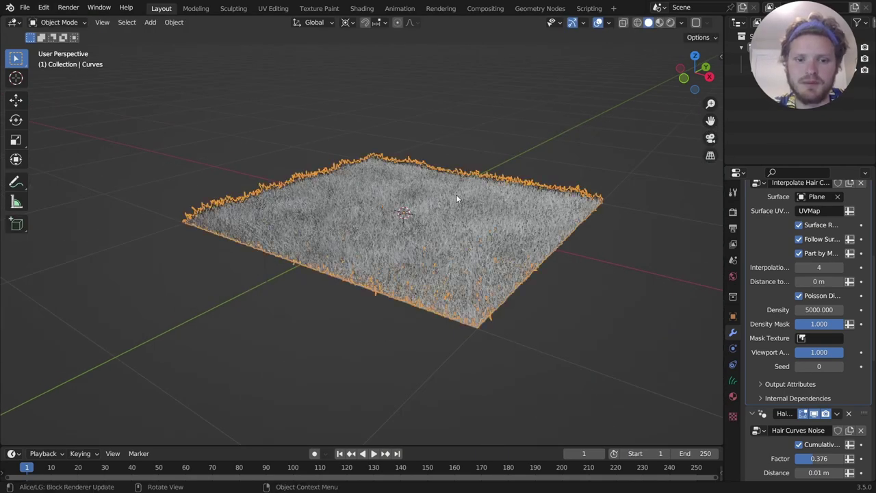
pyautogui.moveTo(458, 197); pyautogui.dragTo(395, 241, button='middle')
# Step: Switch to the Shading workspace and inspect the rendered fur and its assigned Fur Material
pyautogui.click(362, 8)
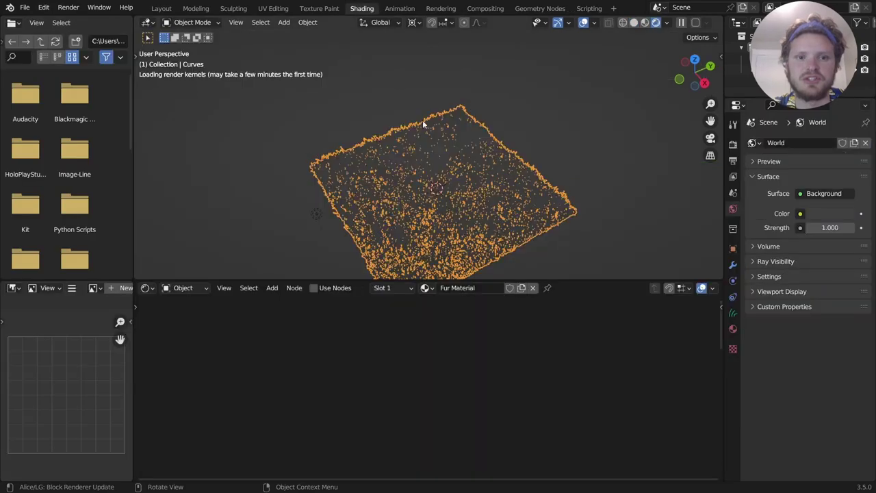
pyautogui.scroll(5, 479, 189)
pyautogui.scroll(-6, 513, 188)
pyautogui.click(577, 164)
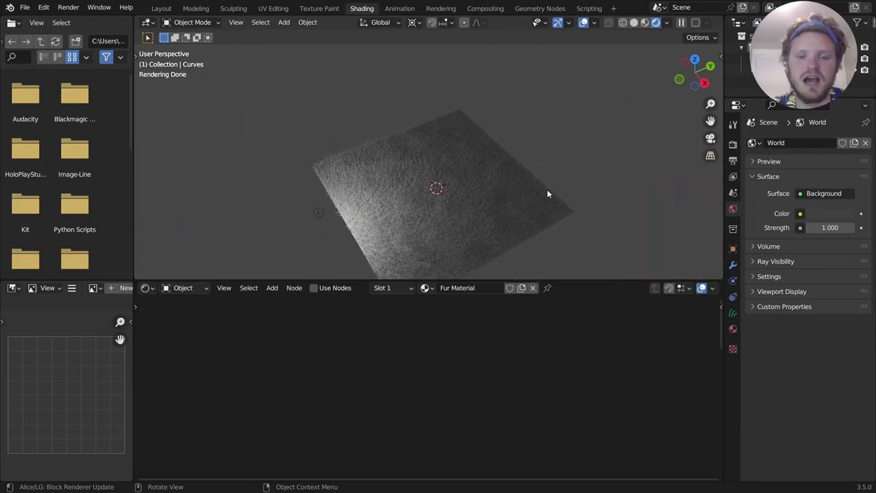
pyautogui.click(427, 288)
pyautogui.click(429, 288)
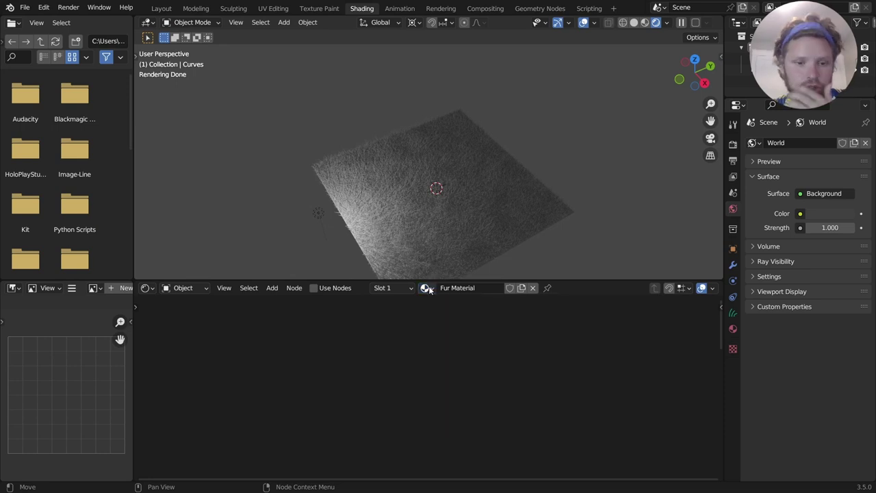
pyautogui.click(425, 176)
# Step: Select the plane under the fur, assign the existing Fur Material to it, and enable Use Nodes for that material
pyautogui.moveTo(424, 235); pyautogui.dragTo(456, 124, button='middle')
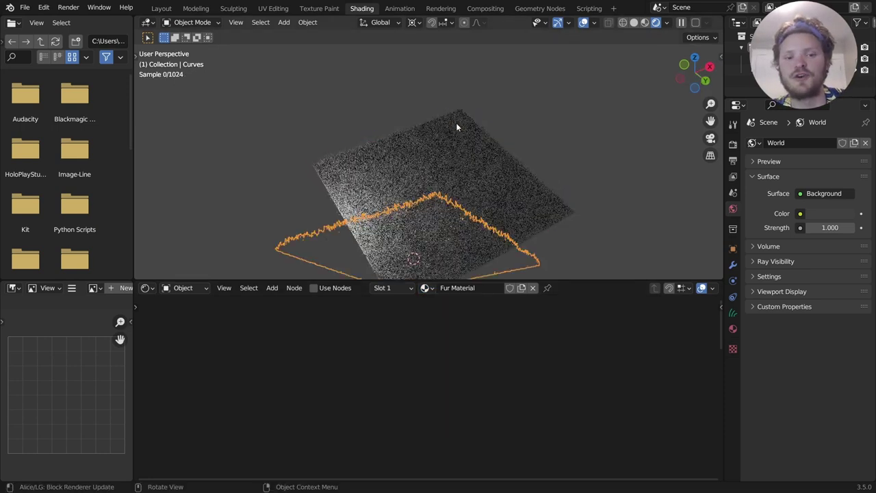
pyautogui.click(439, 218)
pyautogui.moveTo(439, 218); pyautogui.dragTo(444, 98, button='middle')
pyautogui.click(427, 210)
pyautogui.click(421, 239)
pyautogui.scroll(6, 443, 98)
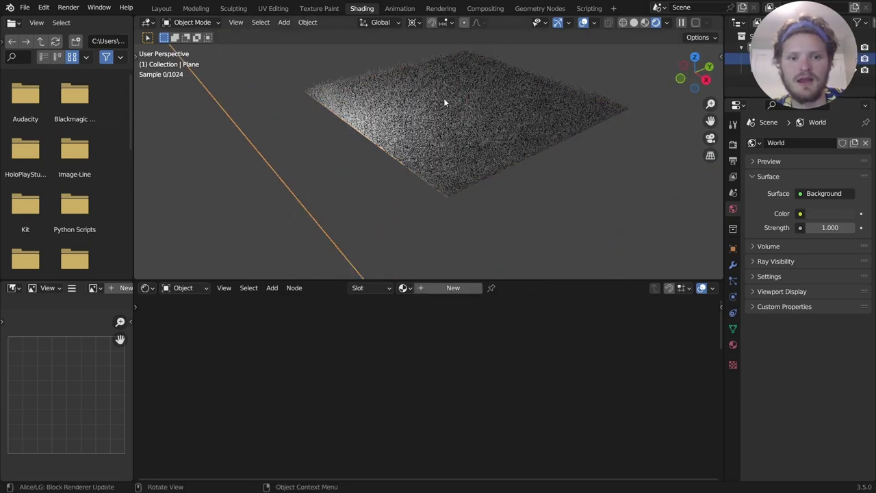
pyautogui.scroll(-3, 437, 124)
pyautogui.scroll(-5, 436, 128)
pyautogui.click(403, 289)
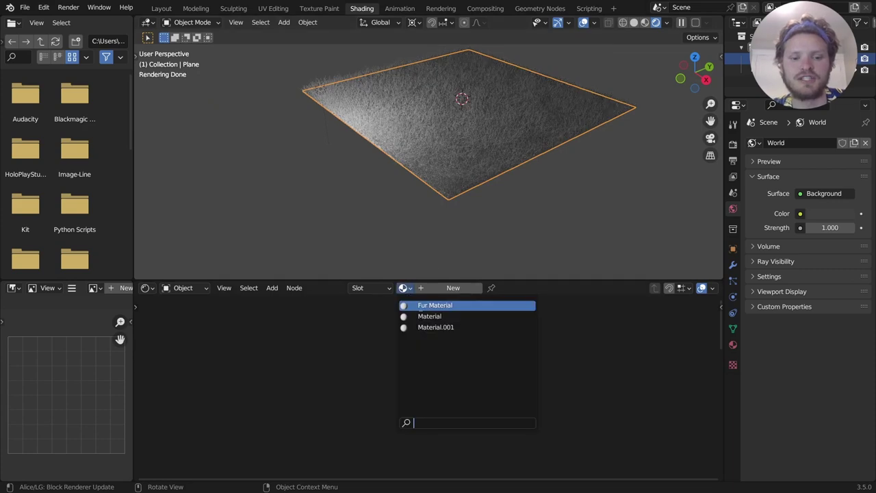
pyautogui.click(413, 305)
pyautogui.click(314, 287)
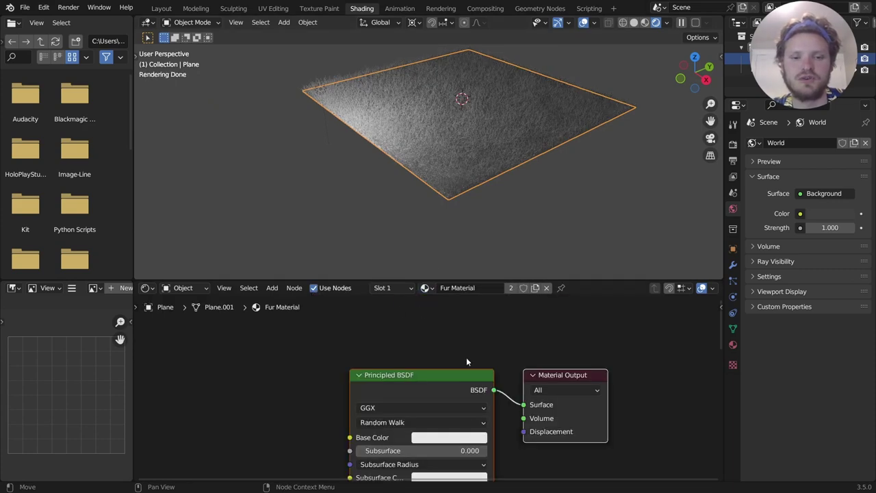
# Step: Set the Fur Material's Principled BSDF base color to fully saturated red with hue 0.998
pyautogui.moveTo(470, 439); pyautogui.dragTo(494, 415, button='middle')
pyautogui.click(493, 414)
pyautogui.click(501, 309)
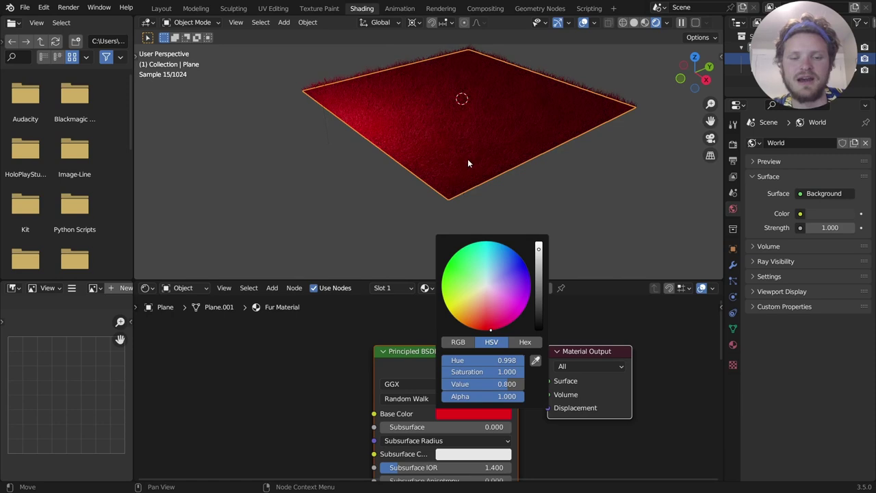
# Step: Try moving the plane down along the global Z axis, and undo the move
pyautogui.scroll(2, 467, 159)
pyautogui.moveTo(462, 150); pyautogui.dragTo(472, 113, button='middle')
pyautogui.press('g')
pyautogui.press('z')
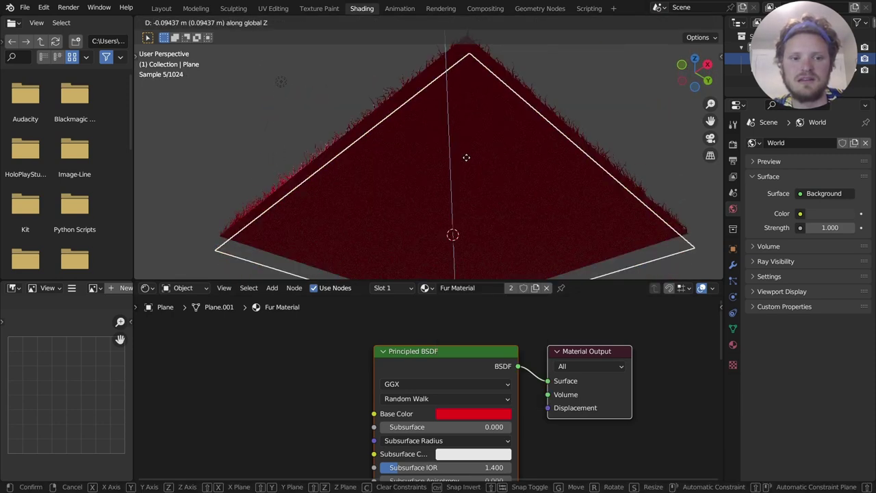
pyautogui.click(466, 173)
pyautogui.hotkey('ctrl', 'z')
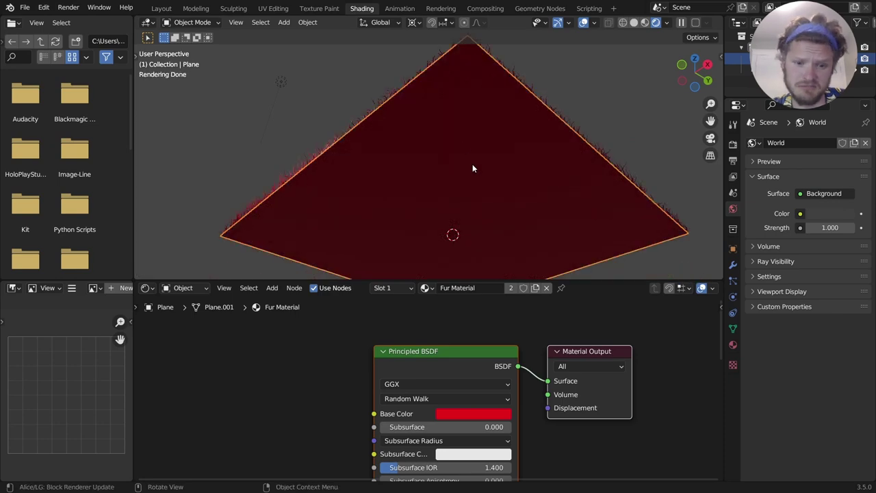
# Step: Switch the plane's assigned material from Fur Material to the existing Material and check the plane's underside
pyautogui.moveTo(473, 166); pyautogui.dragTo(464, 235, button='middle')
pyautogui.click(425, 287)
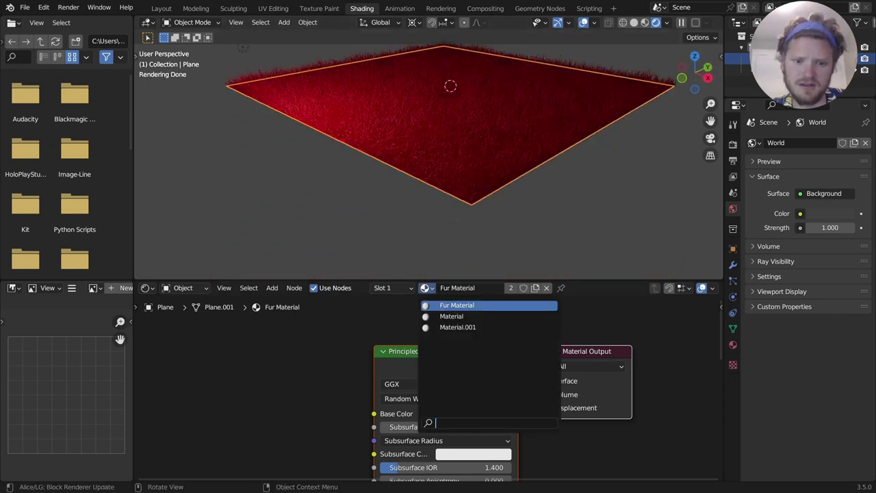
pyautogui.click(448, 317)
pyautogui.moveTo(436, 153); pyautogui.dragTo(470, 131, button='middle')
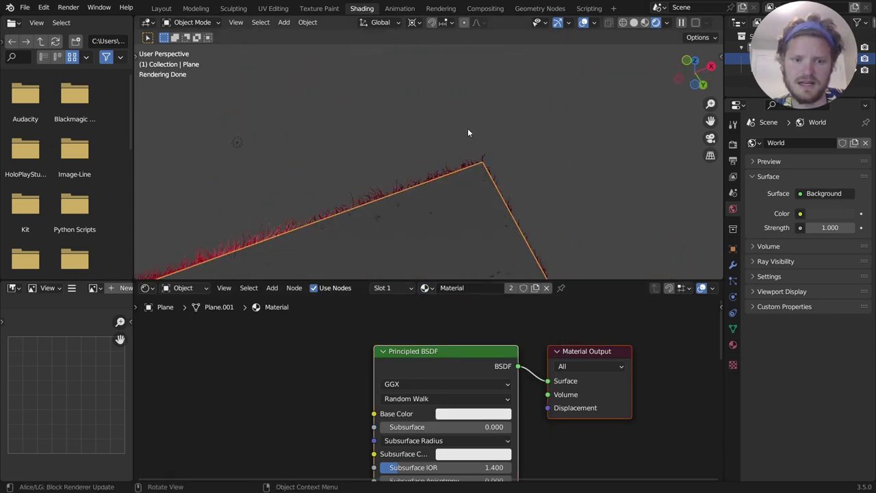
# Step: Try changing the base color of the plane's Material, and undo the change
pyautogui.click(458, 415)
pyautogui.click(517, 267)
pyautogui.moveTo(425, 226); pyautogui.dragTo(431, 248, button='middle')
pyautogui.hotkey('ctrl', 'z')
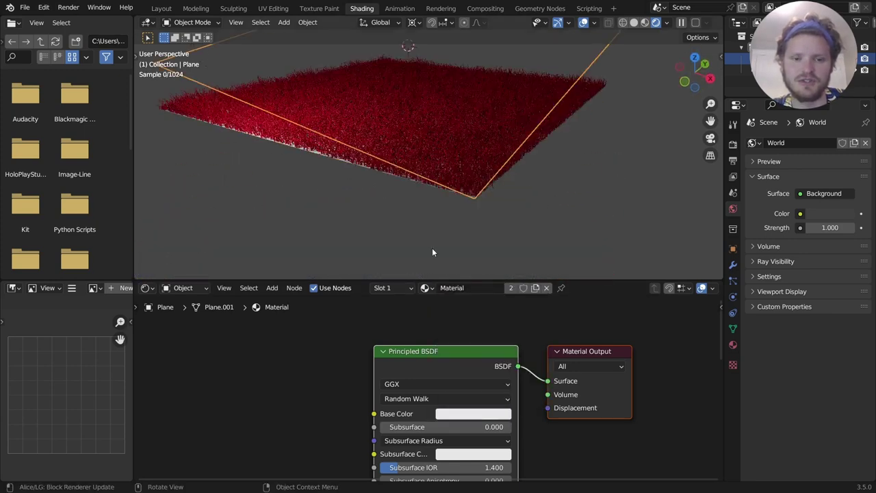
# Step: Select the fur curves, add a Checker Texture node to their Fur Material, and connect its Color to the Principled BSDF's Base Color
pyautogui.click(454, 131)
pyautogui.moveTo(311, 380); pyautogui.dragTo(406, 377, button='middle')
pyautogui.hotkey('shift', 'a')
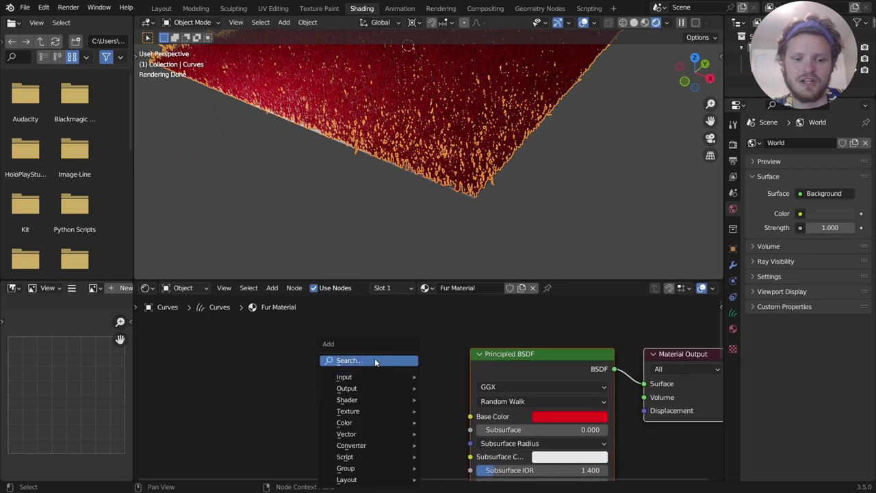
pyautogui.write('ch')
pyautogui.press('Return')
pyautogui.click(393, 400)
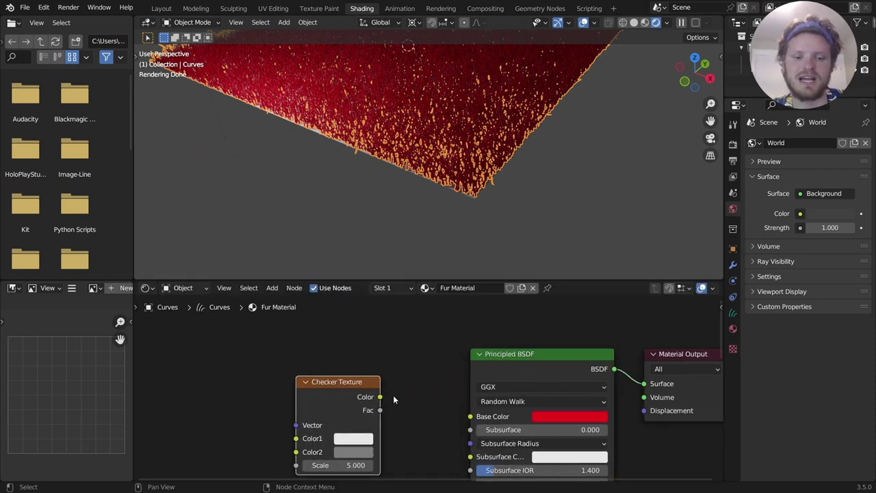
pyautogui.moveTo(380, 397); pyautogui.dragTo(470, 416)
pyautogui.scroll(-5, 456, 218)
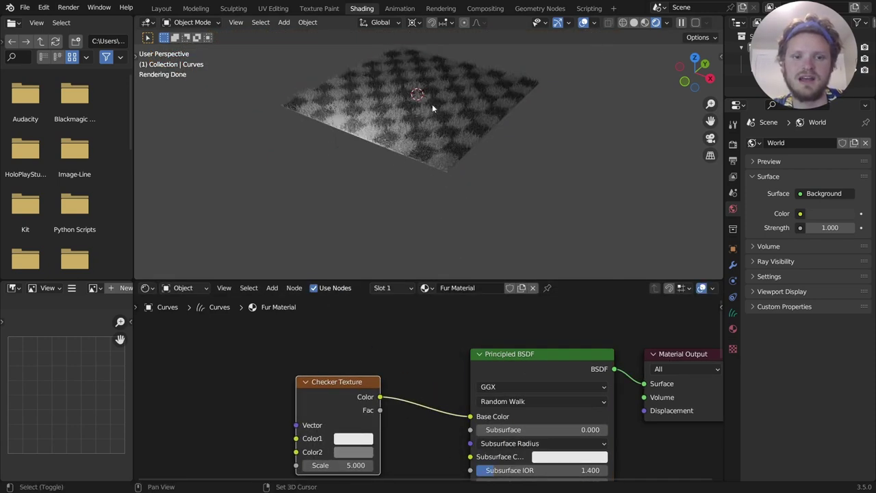
pyautogui.scroll(2, 430, 183)
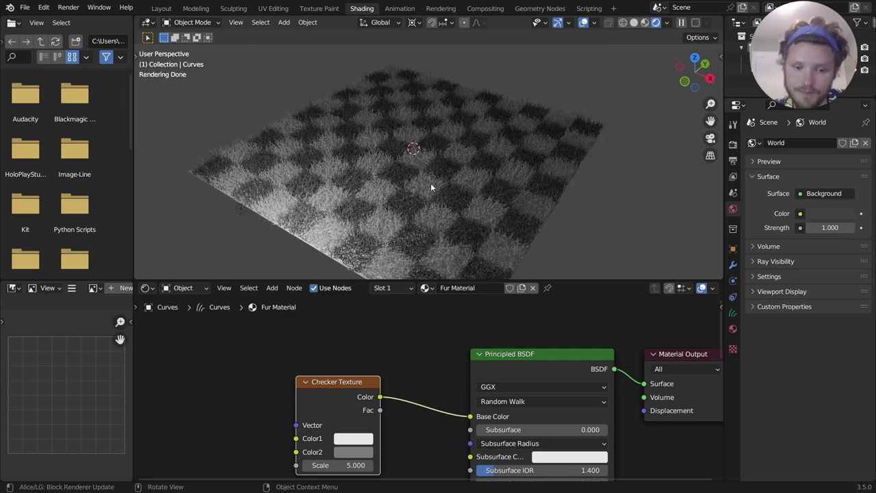
# Step: Delete the Checker Texture and Principled BSDF nodes from the Fur Material
pyautogui.moveTo(220, 403); pyautogui.dragTo(495, 376)
pyautogui.press('x')
pyautogui.moveTo(507, 353); pyautogui.dragTo(315, 351, button='middle')
# Step: Add a Principled Hair BSDF node to the Fur Material and connect it to the Material Output's Surface
pyautogui.hotkey('shift', 'a')
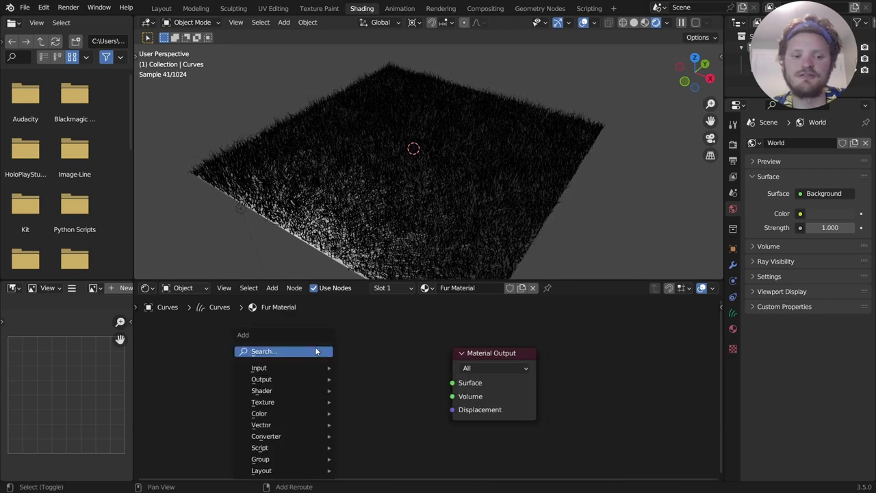
pyautogui.click(282, 355)
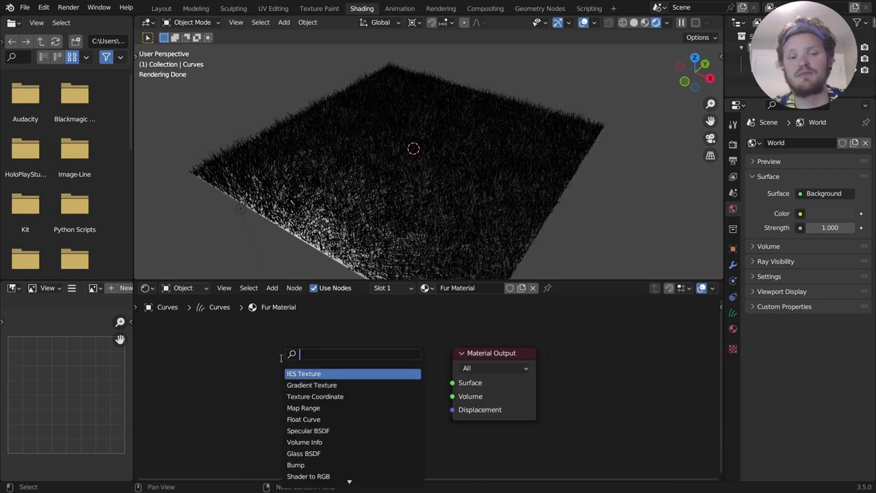
pyautogui.write('hair')
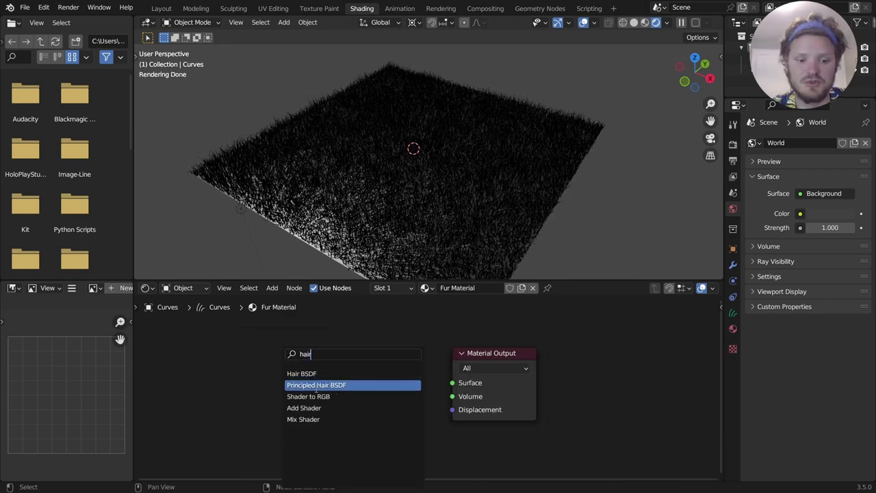
pyautogui.click(316, 385)
pyautogui.click(327, 352)
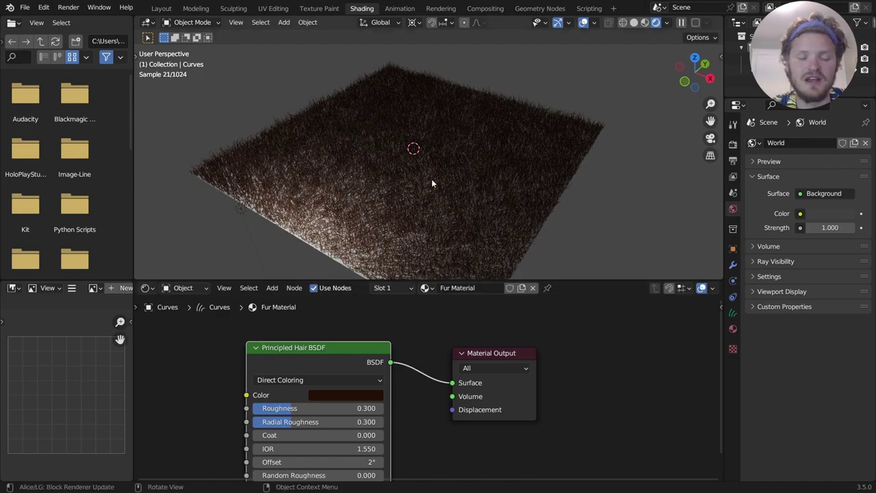
pyautogui.moveTo(441, 171); pyautogui.dragTo(389, 167, button='middle')
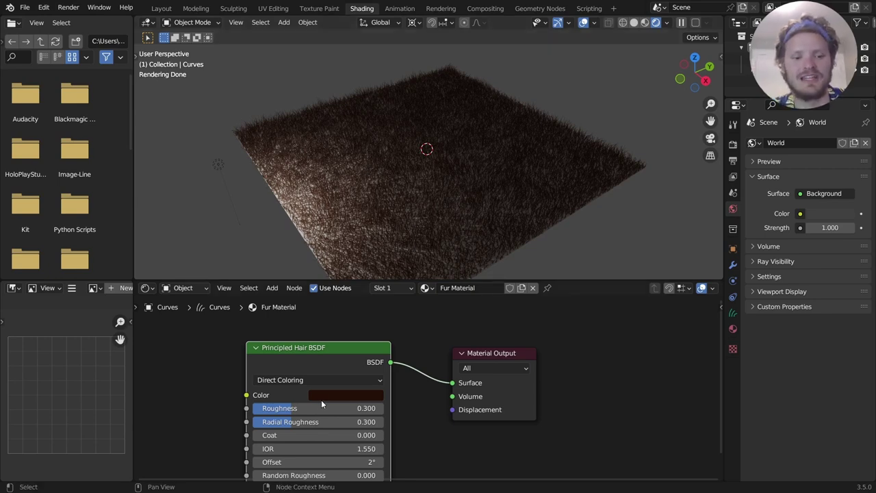
# Step: Change the Principled Hair BSDF's coloring to Melanin Concentration and set Melanin to 1.000
pyautogui.moveTo(321, 400); pyautogui.dragTo(347, 367, button='middle')
pyautogui.click(346, 351)
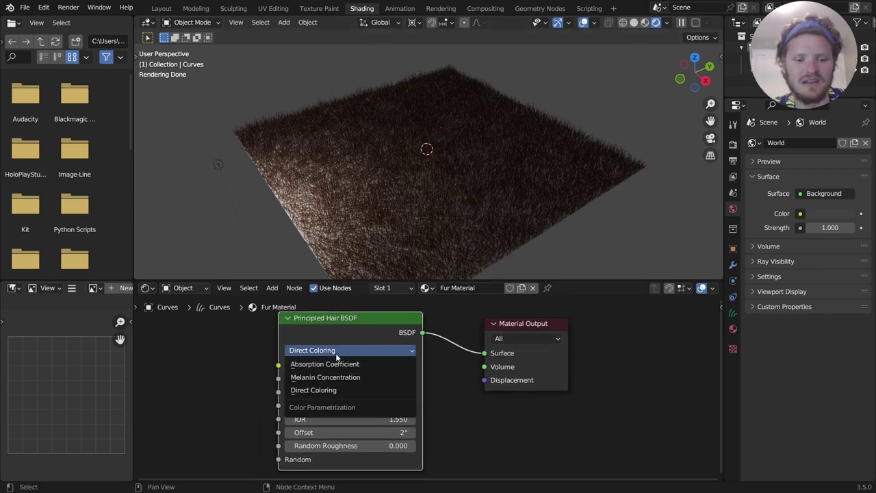
pyautogui.click(336, 378)
pyautogui.moveTo(377, 369); pyautogui.dragTo(424, 367)
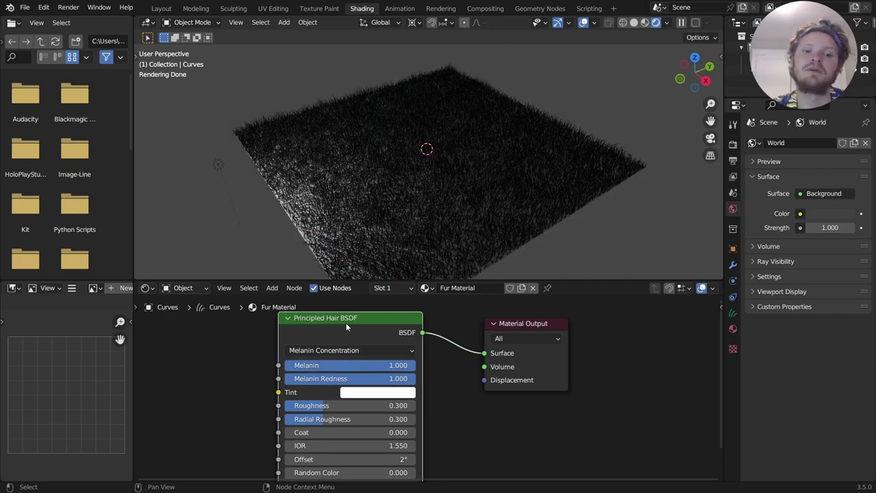
# Step: Delete the Principled Hair BSDF node and return to the Layout workspace to view the fur
pyautogui.press('x')
pyautogui.click(162, 9)
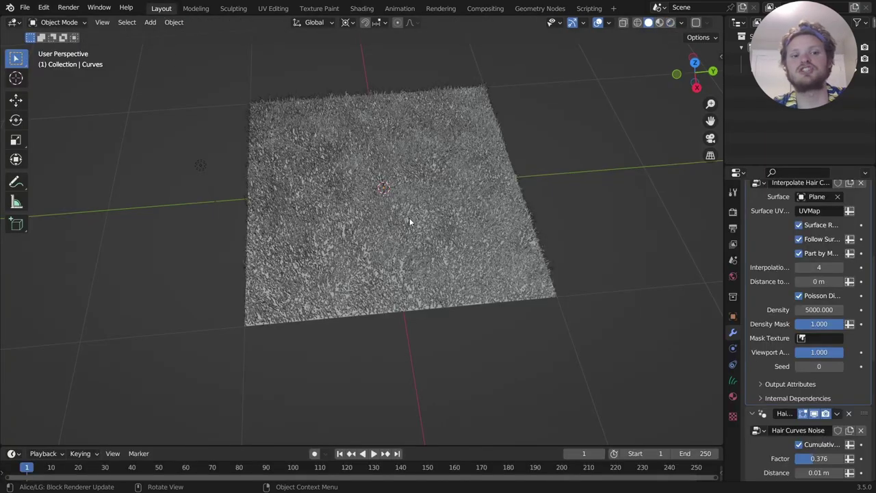
pyautogui.moveTo(409, 219); pyautogui.dragTo(375, 182, button='middle')
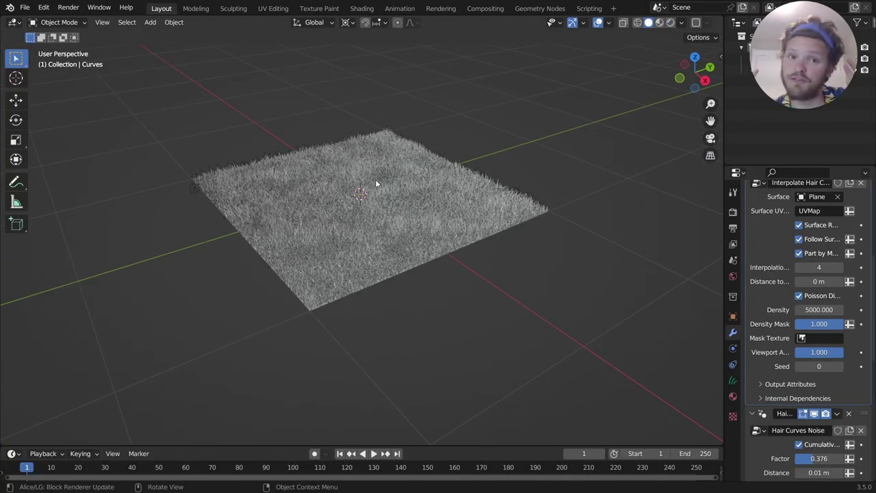